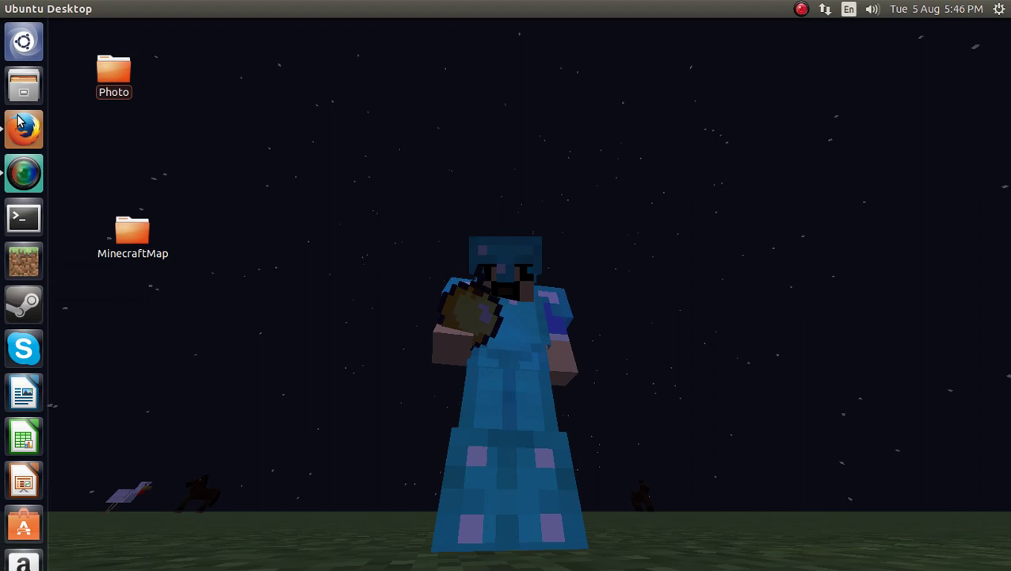
Step: Open Firefox and look through the list of Minecraft versions offered on the OptiFine downloads page
click(24, 127)
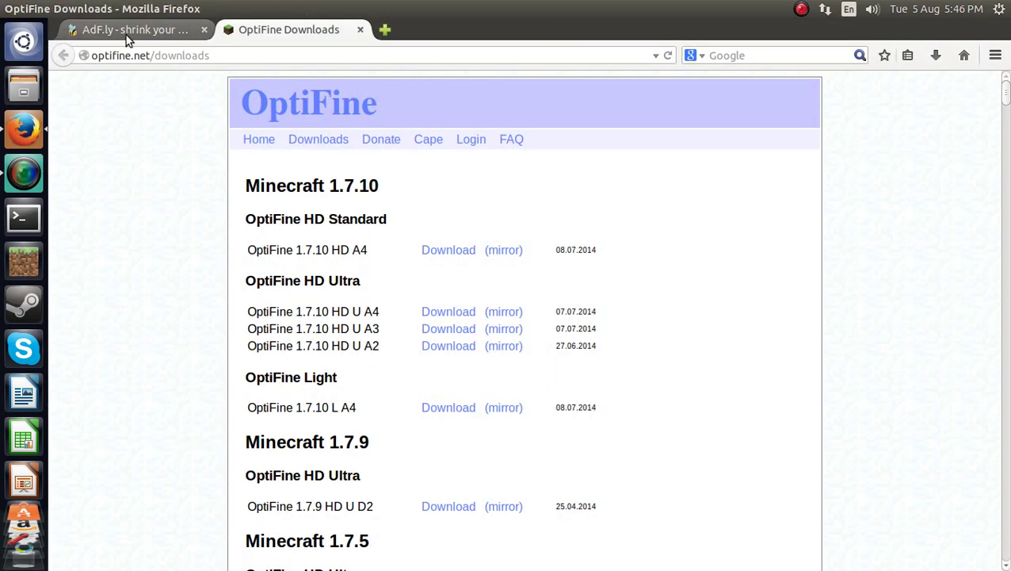
drag(239, 60, 263, 59)
click(435, 60)
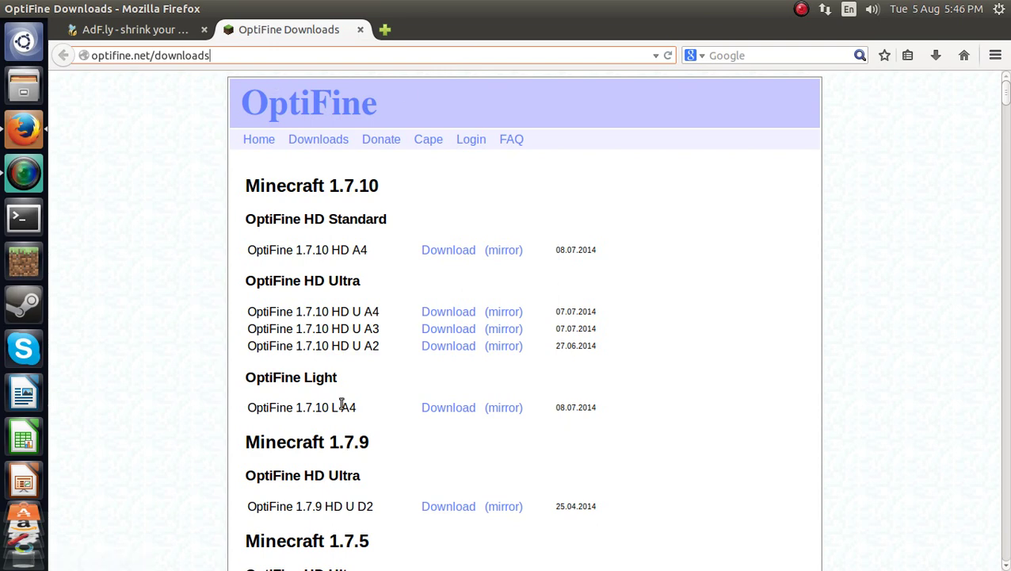
scroll(441, 504, down, 4)
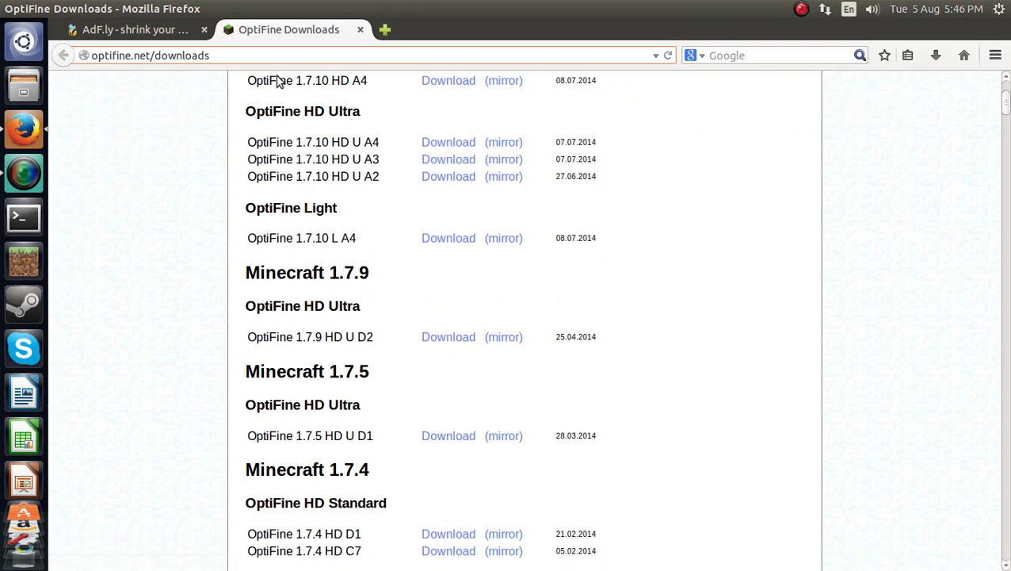
scroll(360, 396, down, 10)
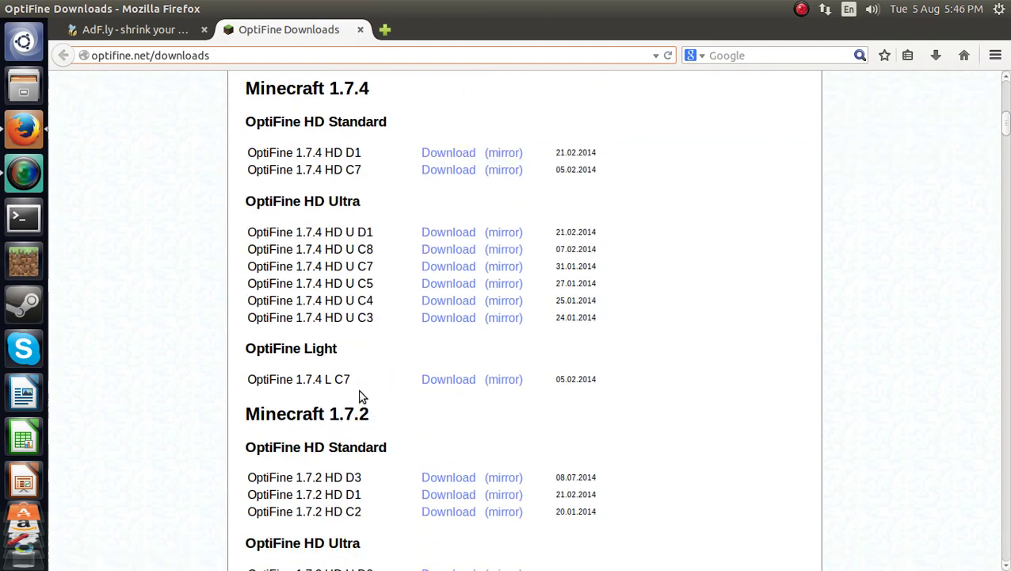
scroll(361, 397, down, 20)
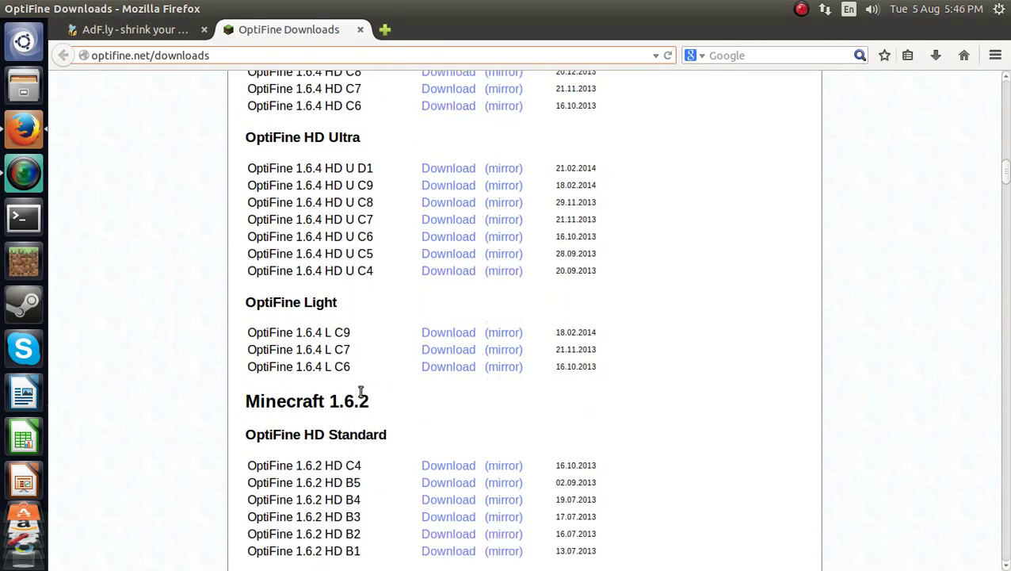
scroll(363, 393, down, 10)
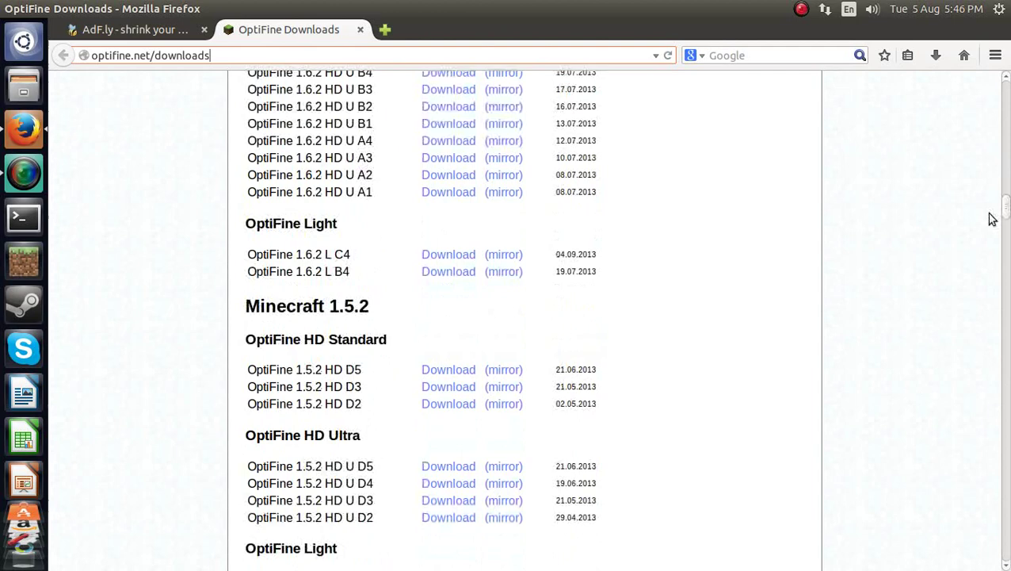
drag(1005, 208, 992, 568)
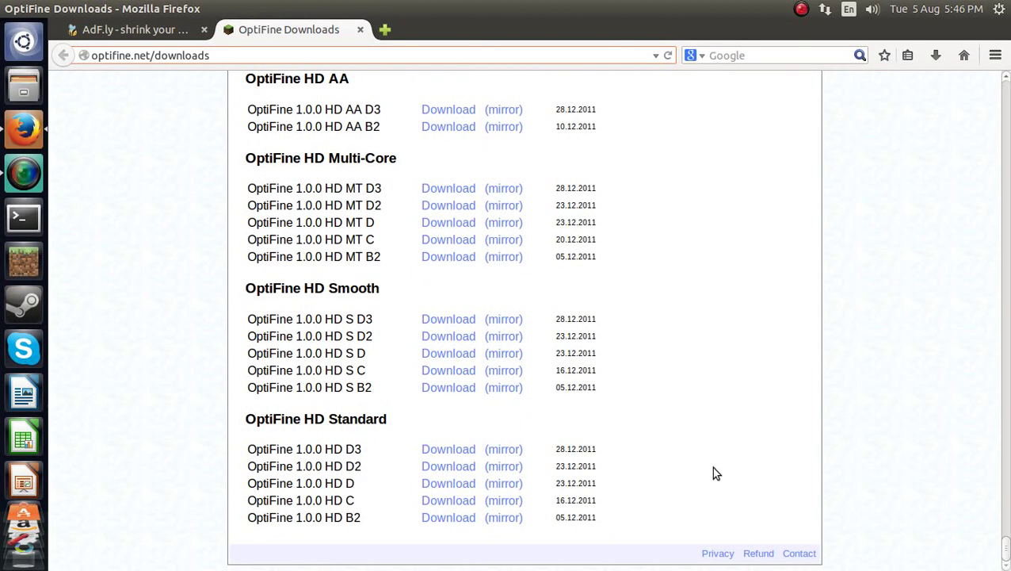
scroll(1008, 462, up, 3)
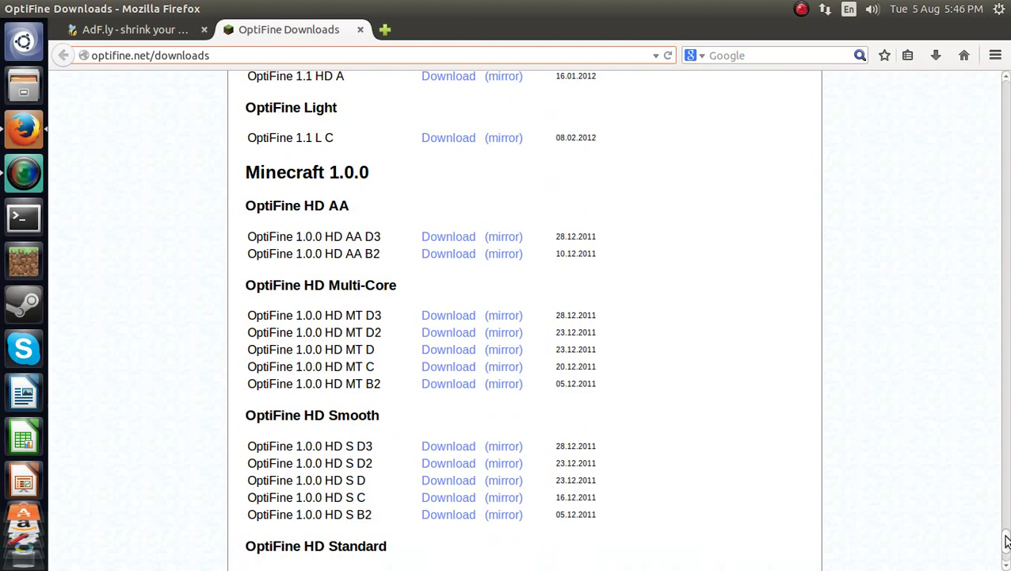
drag(1005, 536, 975, 6)
scroll(303, 384, down, 1)
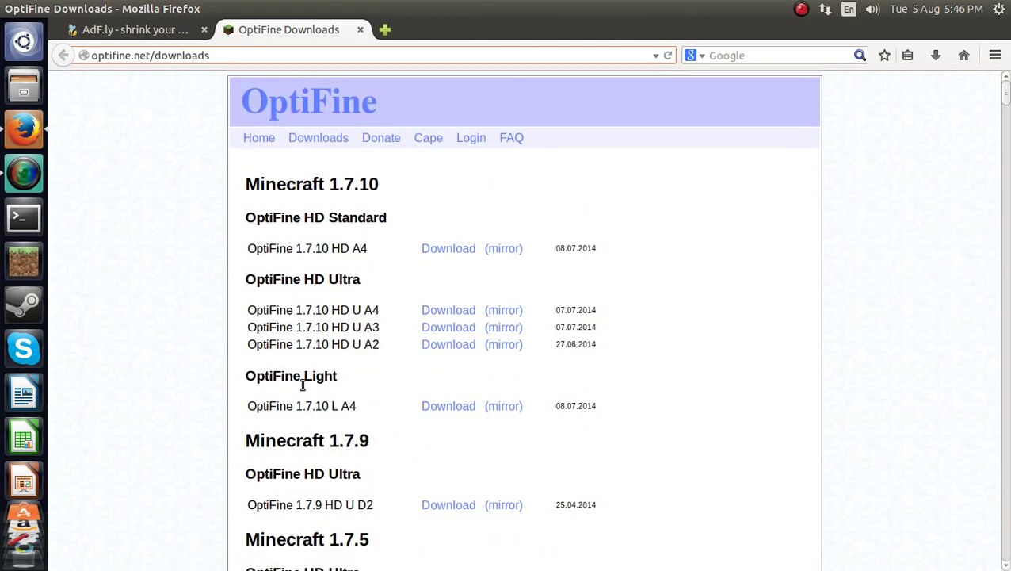
scroll(303, 384, down, 8)
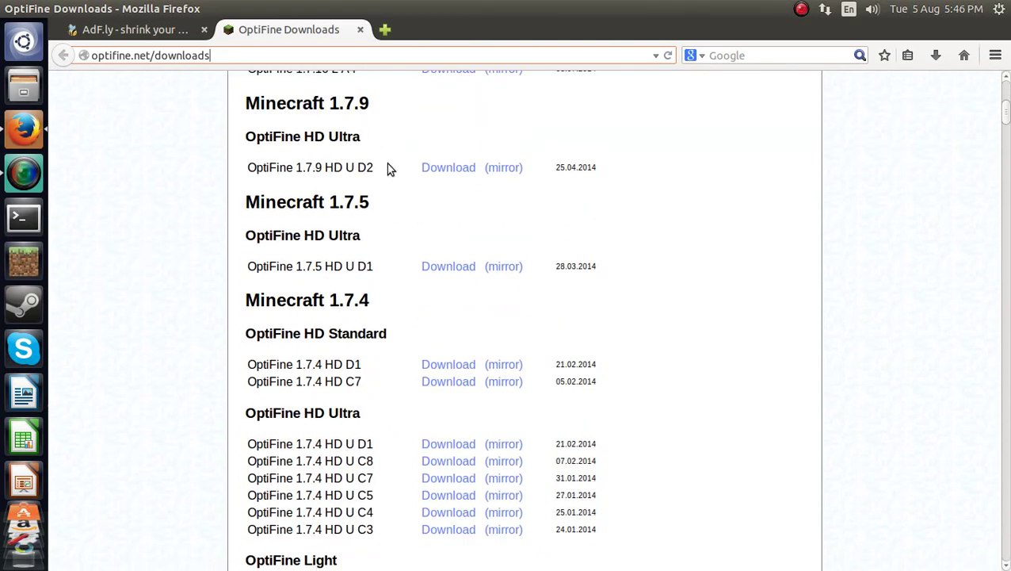
scroll(389, 168, up, 8)
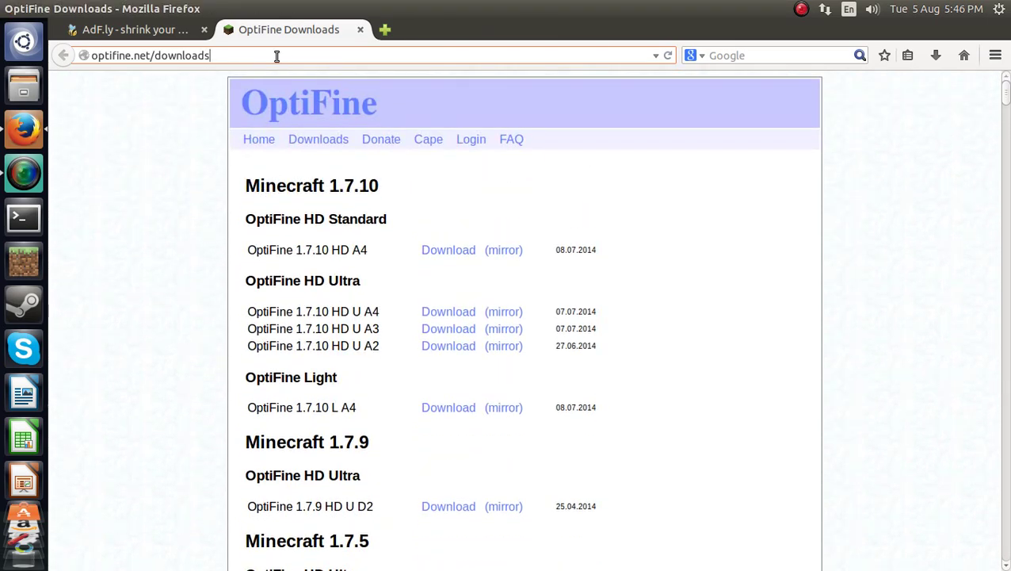
Step: Skip the AdF.ly advertisement for OptiFine 1.7.4 HD D1, and download and save OptiFine_1.7.4_HD_D1.jar
click(130, 31)
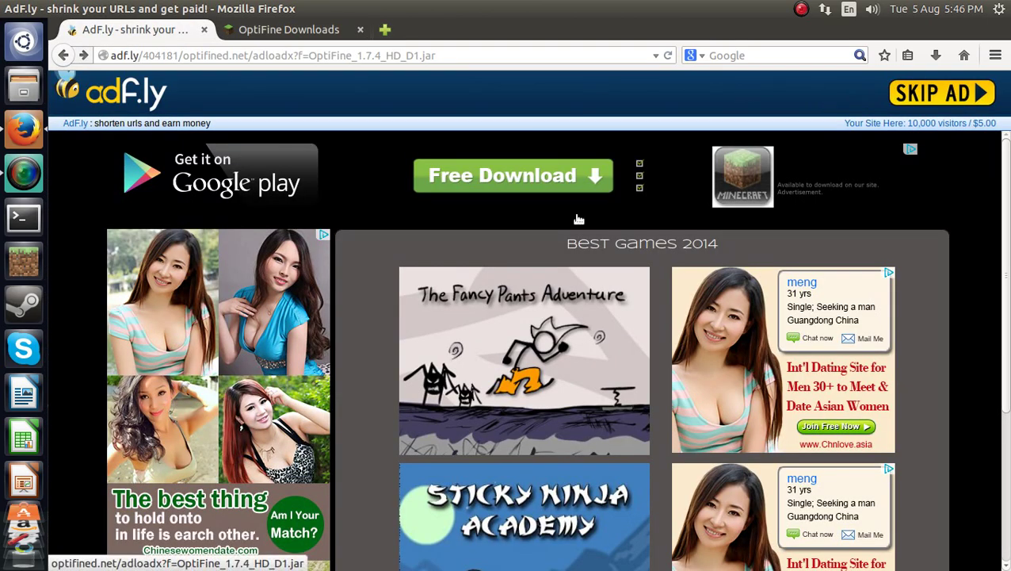
click(956, 95)
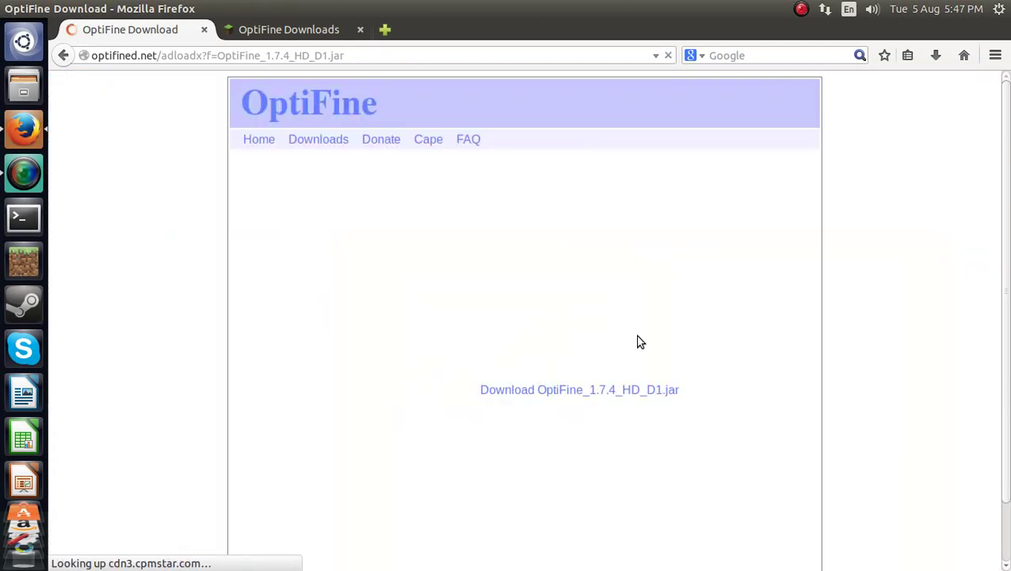
click(594, 390)
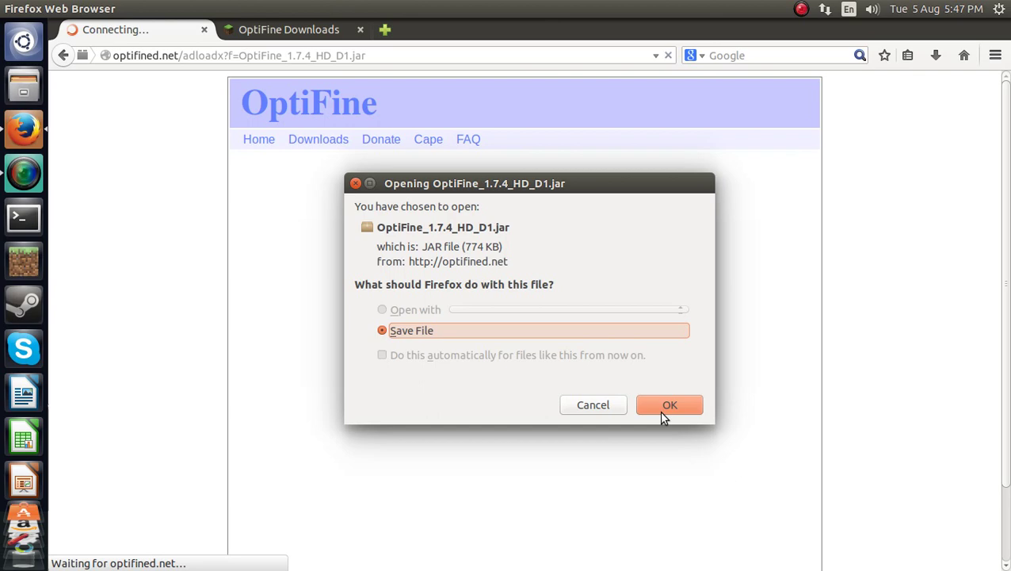
click(670, 406)
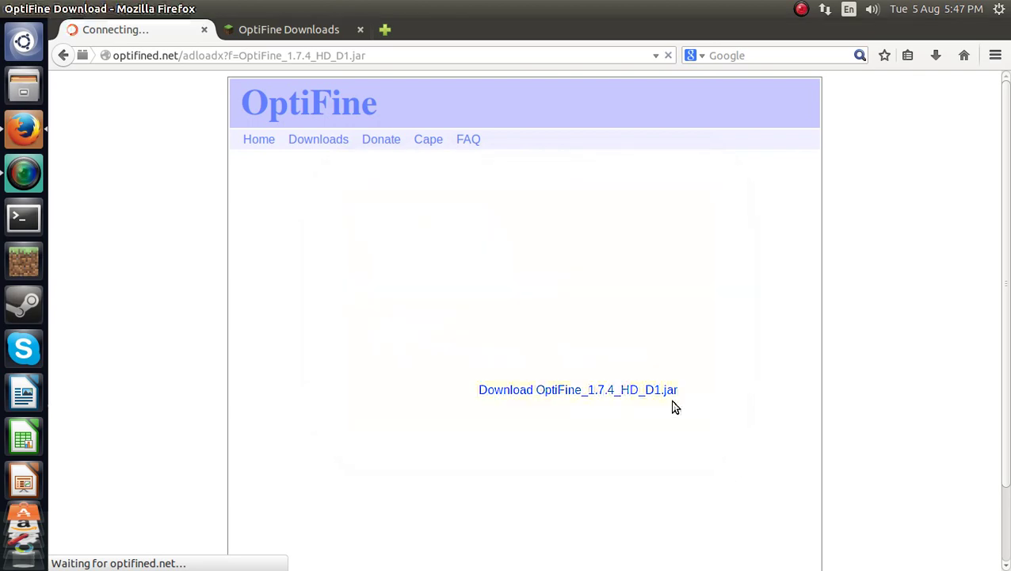
Step: Place the downloaded OptiFine jar from Firefox's recent downloads on the desktop and minimize the browser
click(10, 8)
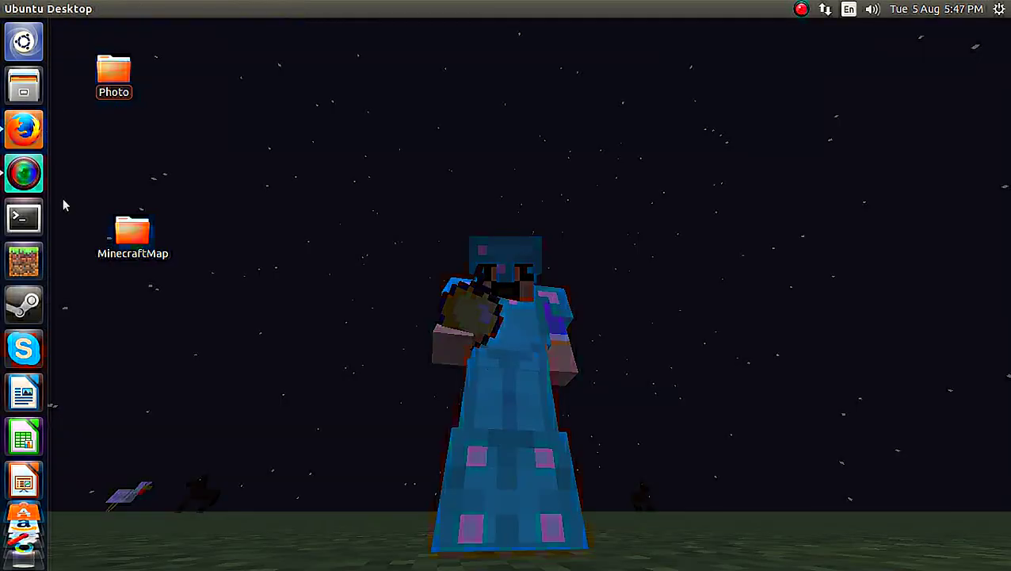
click(24, 134)
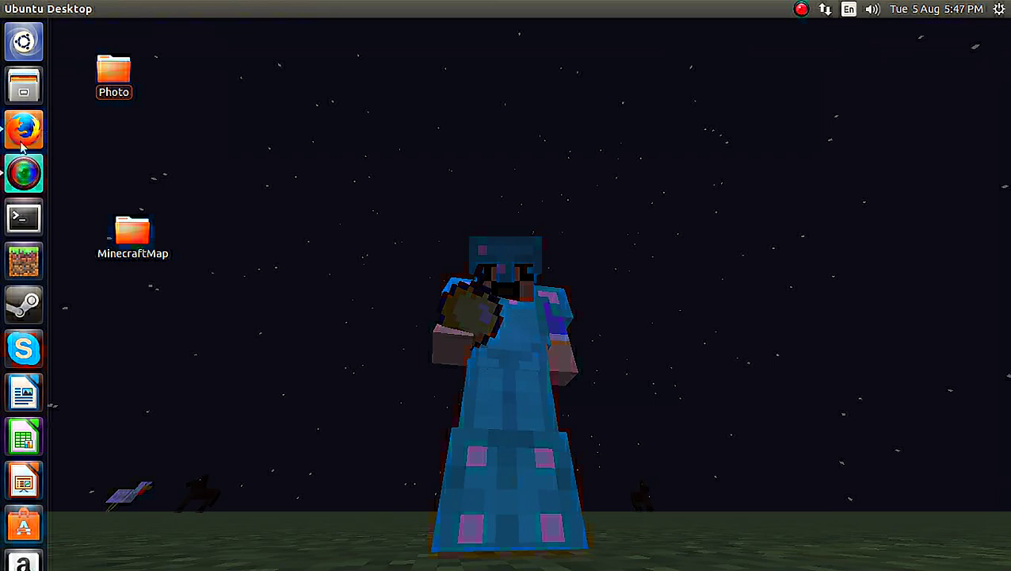
click(38, 8)
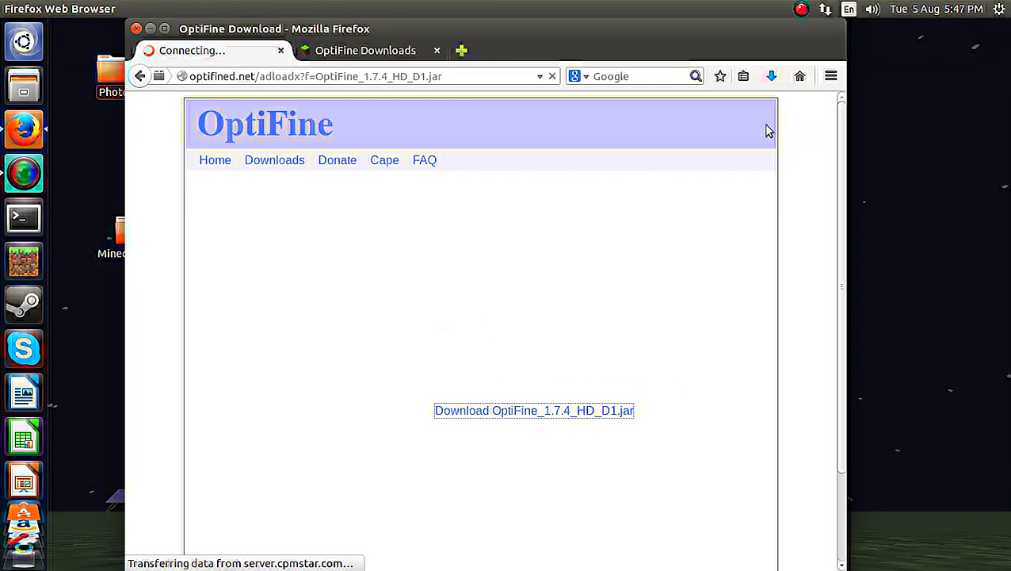
click(771, 76)
drag(619, 143, 373, 181)
click(150, 29)
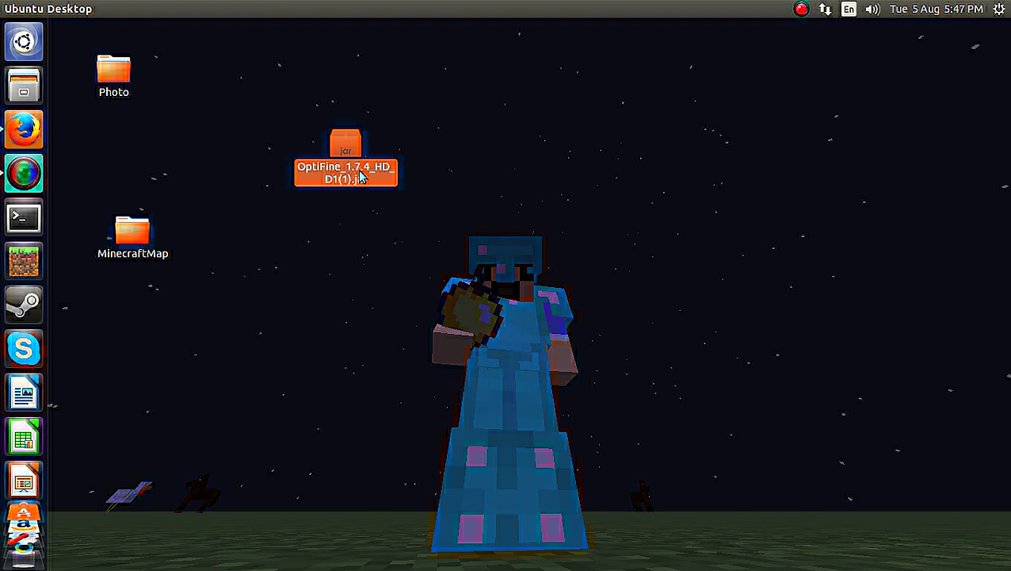
Step: Allow the OptiFine jar on the desktop to be executed as a program through its file permissions
right_click(361, 176)
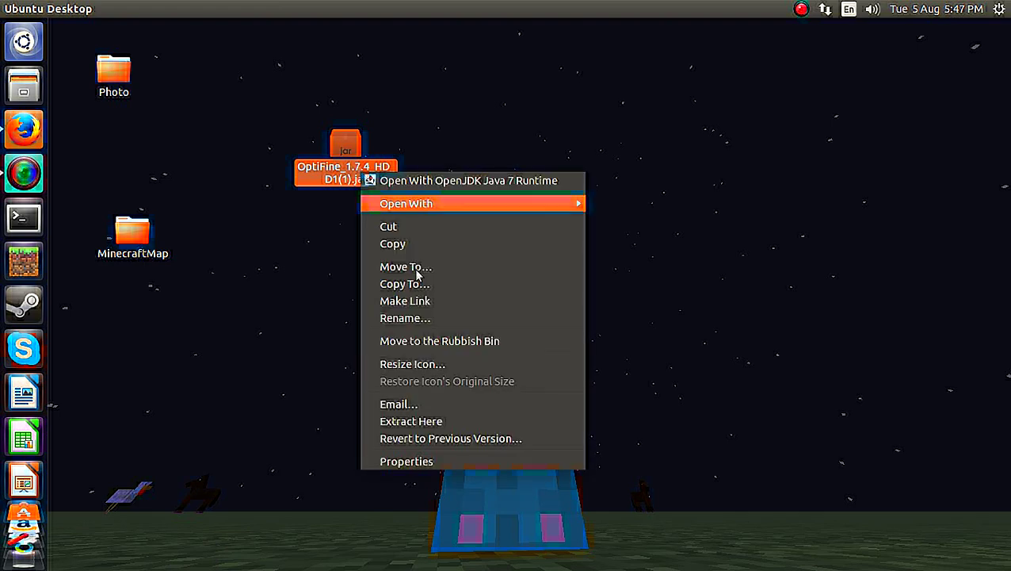
click(444, 464)
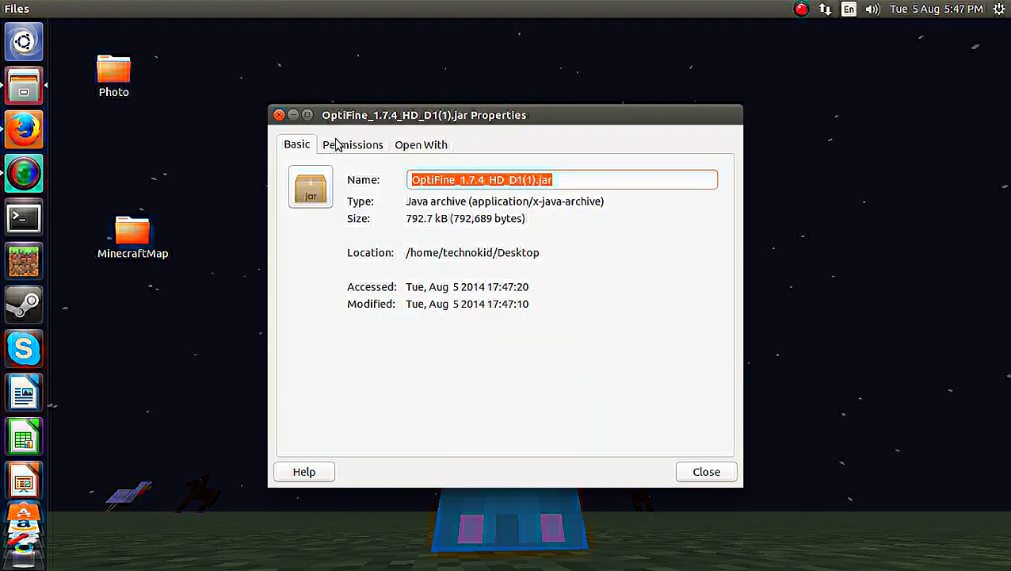
click(337, 144)
click(411, 363)
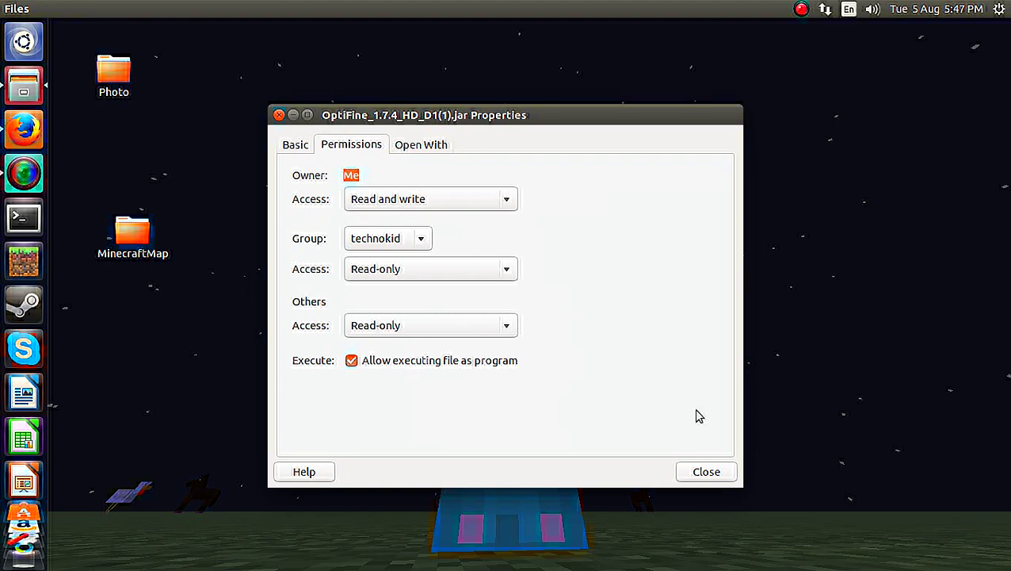
click(706, 472)
Step: Run the OptiFine jar with OpenJDK Java 7 Runtime and install OptiFine HD D1 for Minecraft 1.7.4
right_click(346, 172)
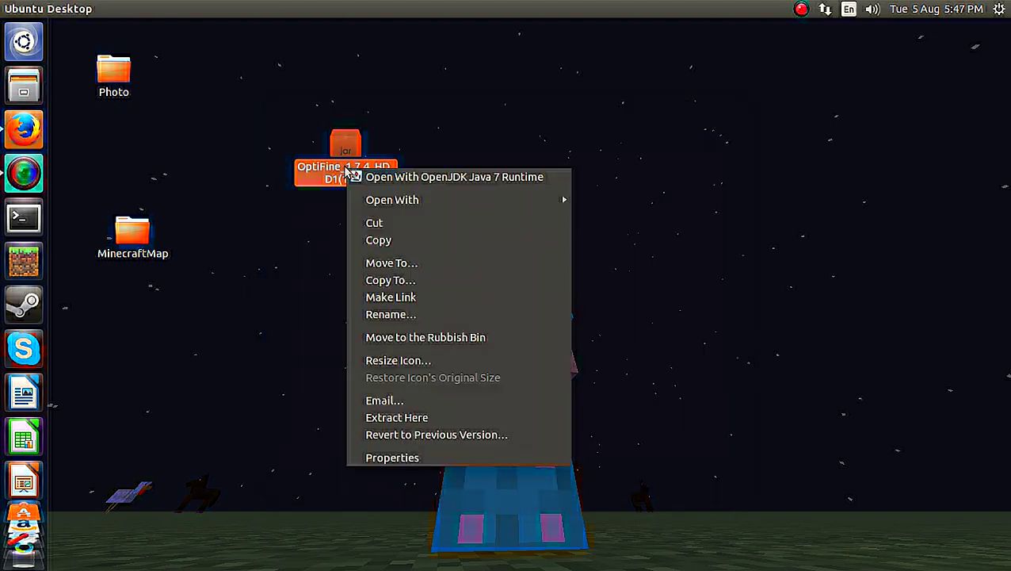
click(402, 181)
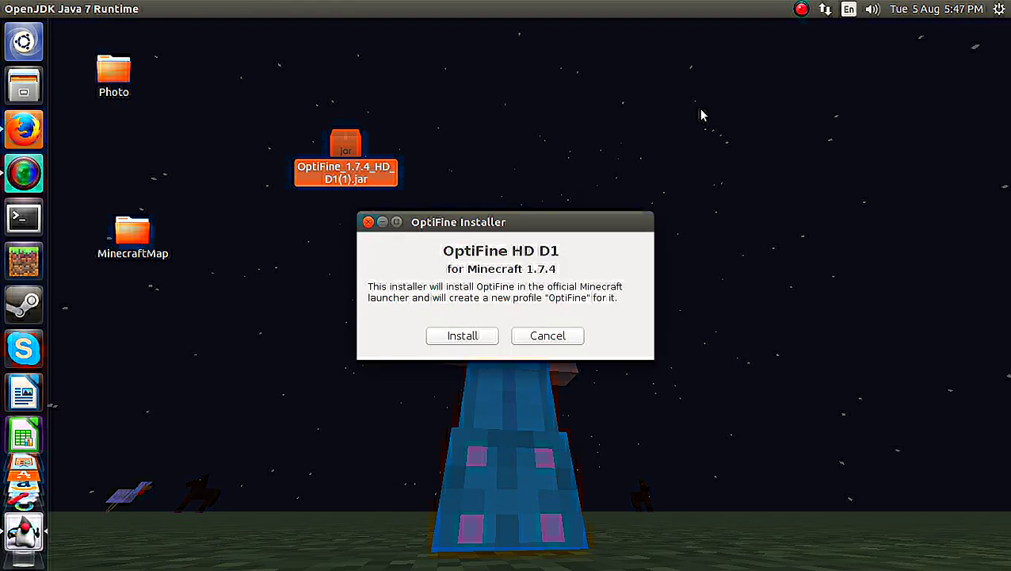
click(460, 336)
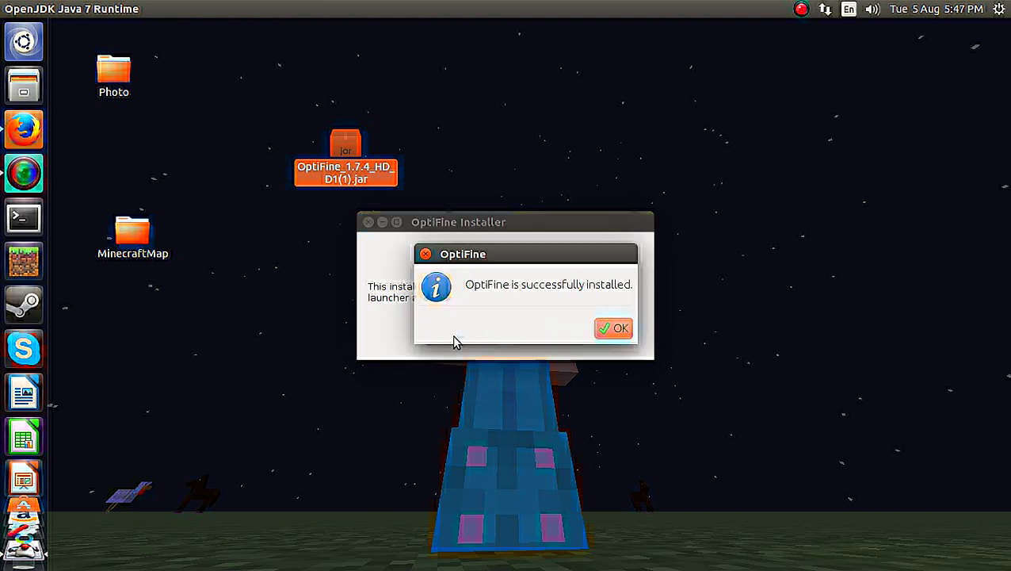
click(612, 328)
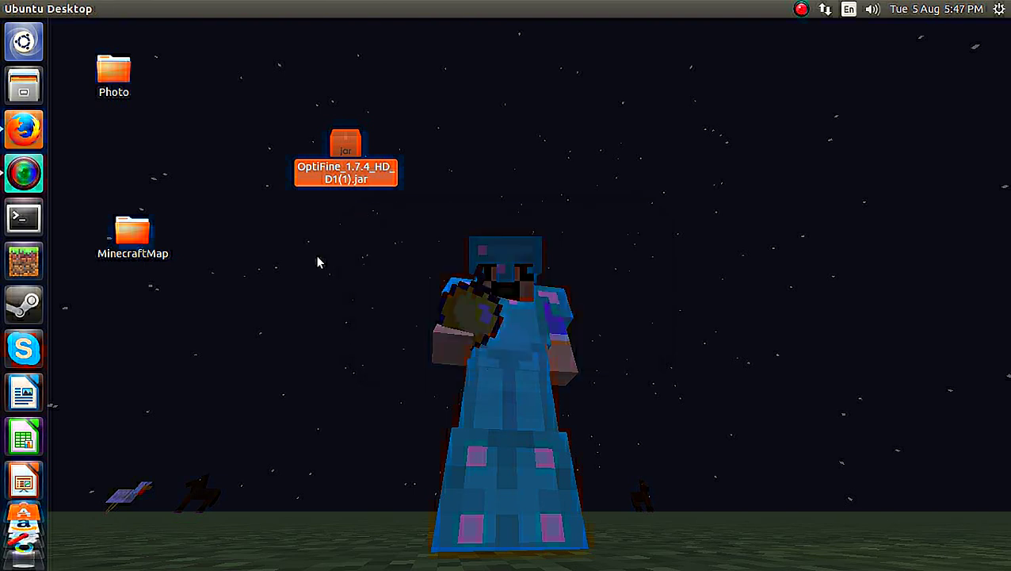
Step: Move the OptiFine jar from the desktop to the Rubbish Bin and empty the bin
right_click(349, 169)
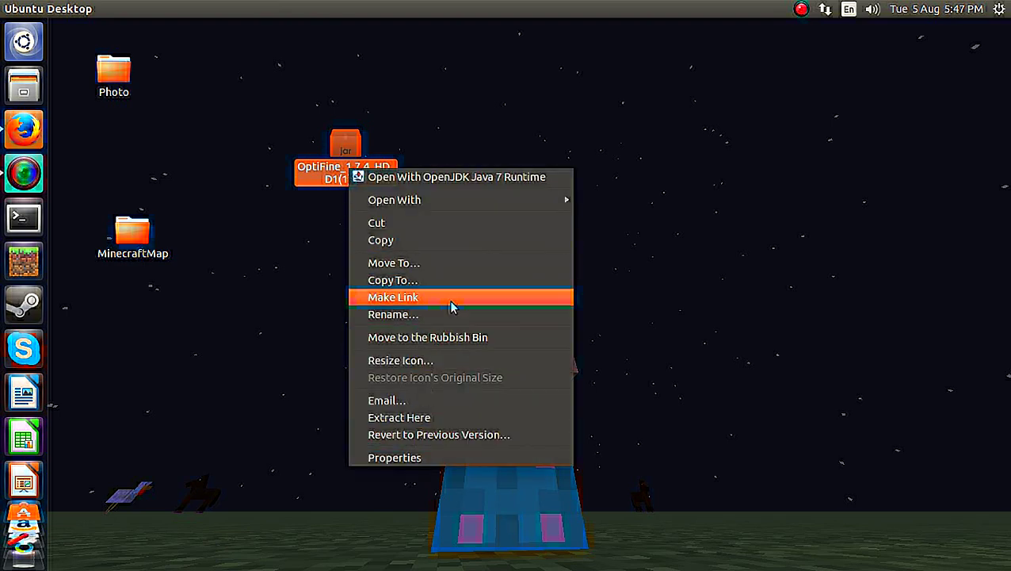
click(441, 337)
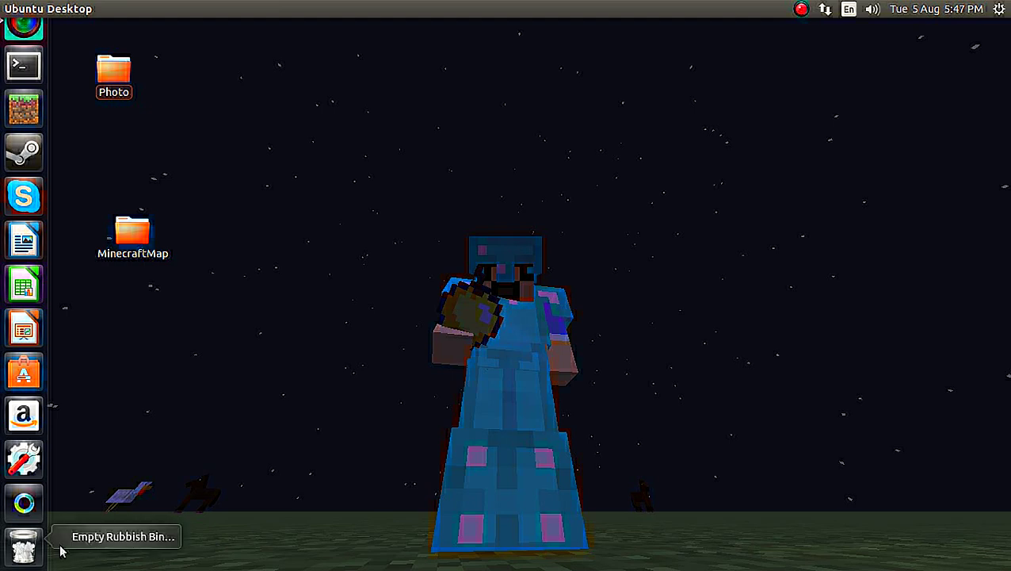
click(64, 541)
click(613, 336)
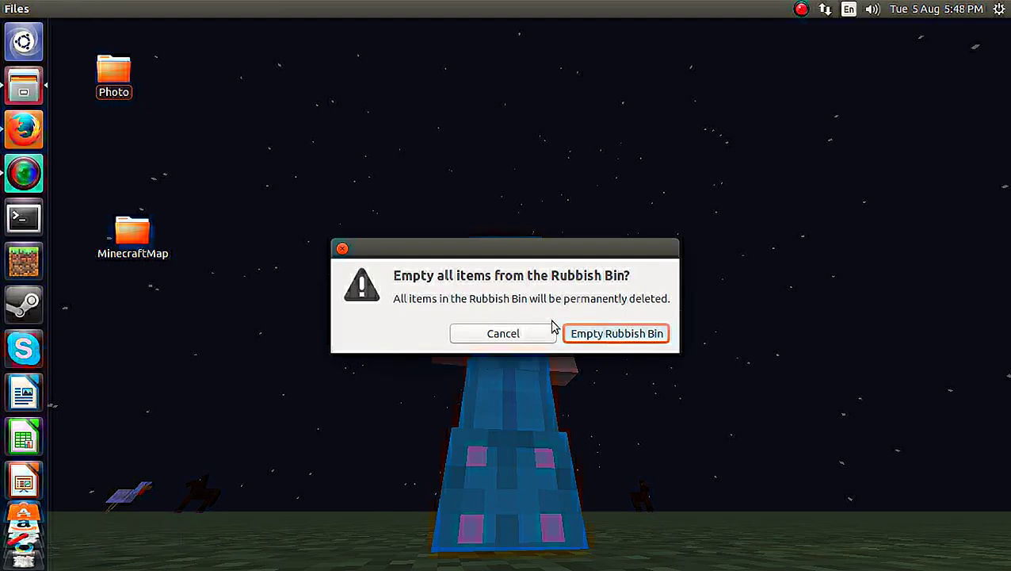
Step: Start the Minecraft launcher, and switch to Firefox and quit it
scroll(16, 190, down, 3)
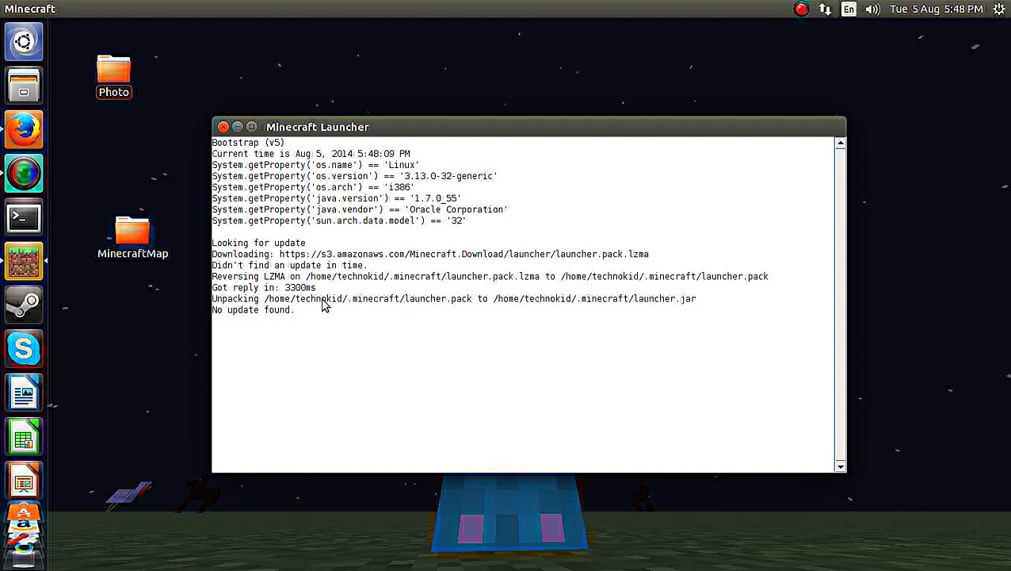
click(156, 171)
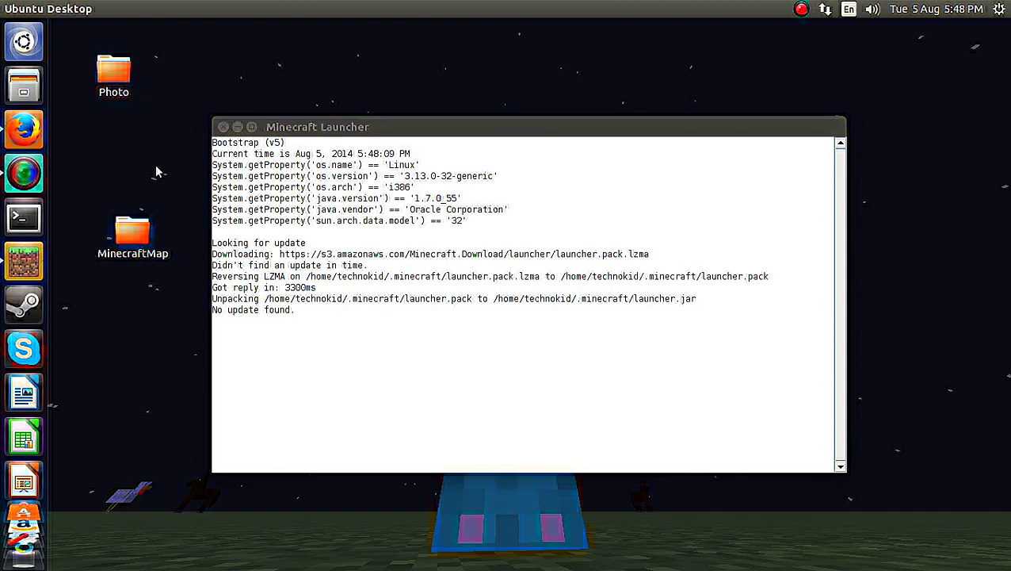
click(270, 129)
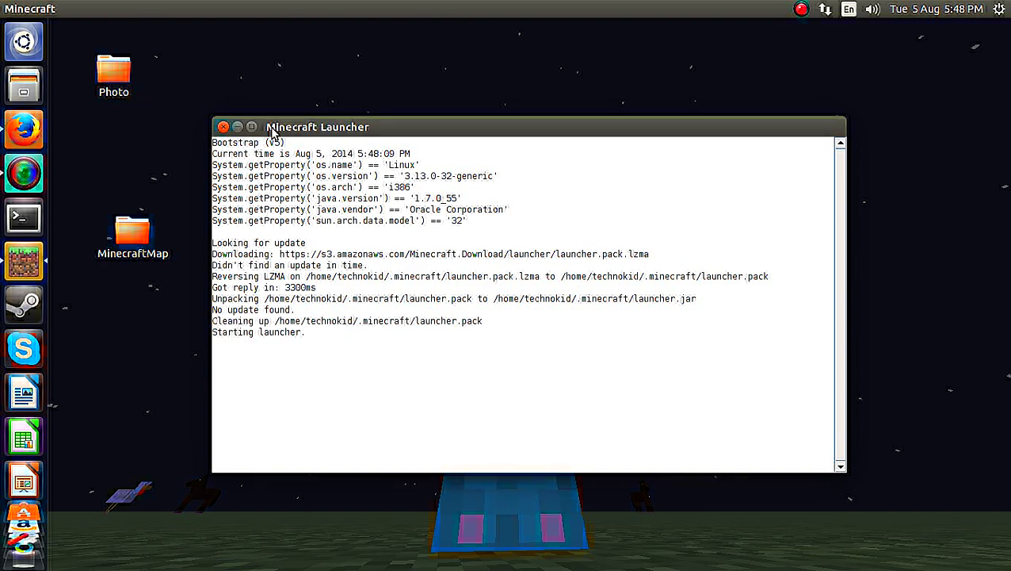
click(22, 127)
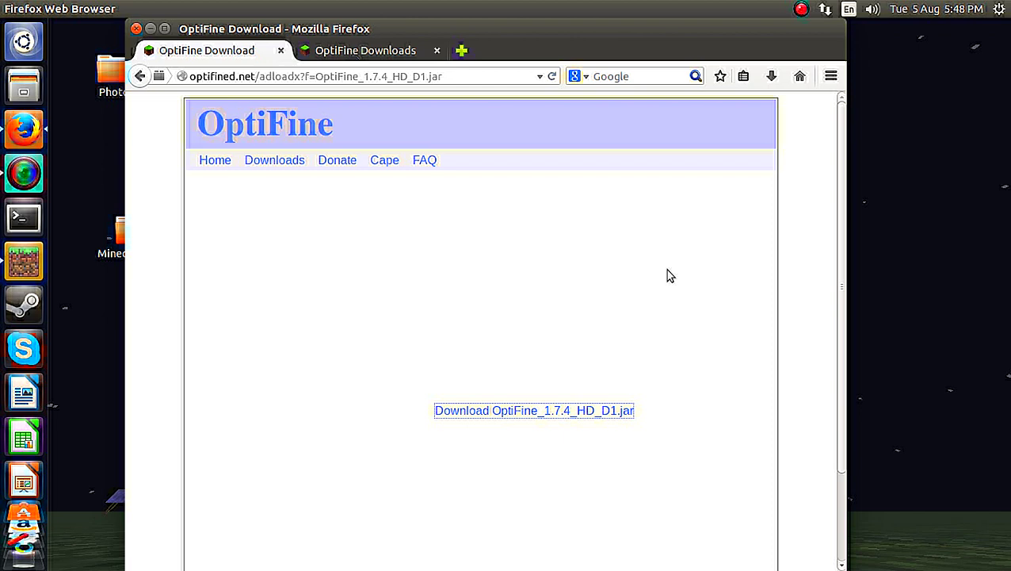
key(ctrl+q)
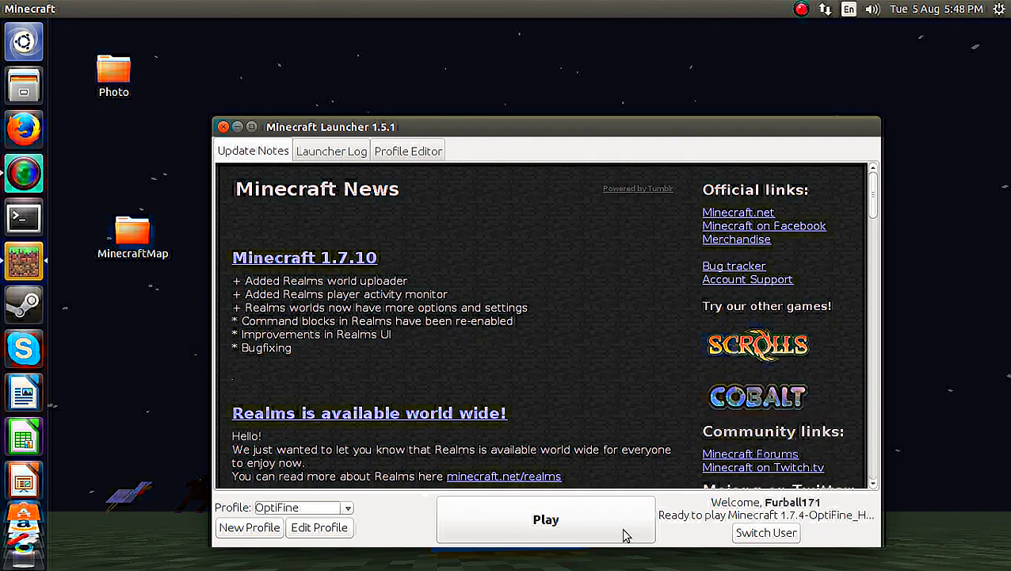
Step: Select the OptiFine profile in the Minecraft launcher
click(346, 508)
click(336, 547)
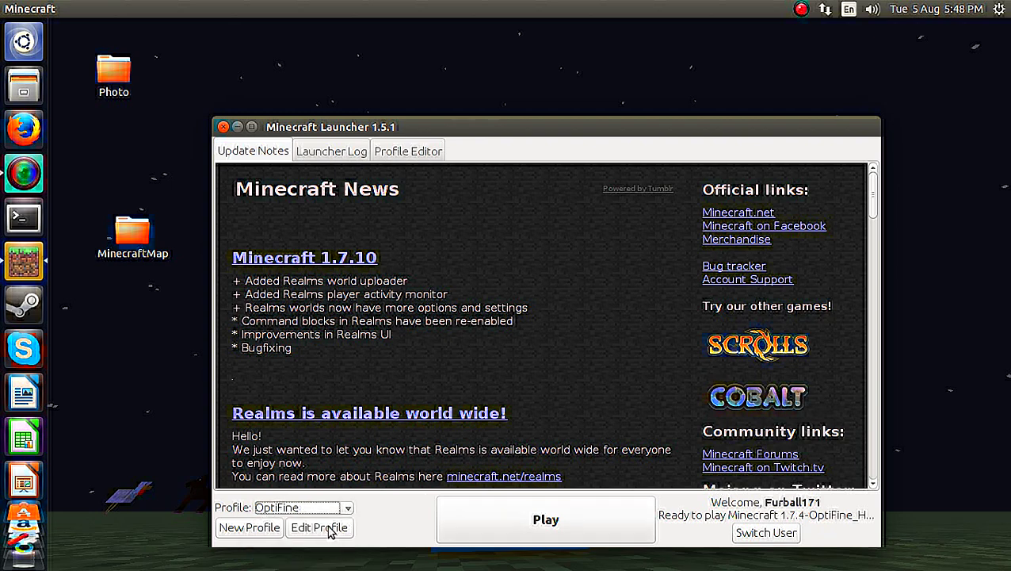
Step: Set the OptiFine profile to use version release 1.7.4-OptiFine_HD_D1 and save the profile
click(330, 528)
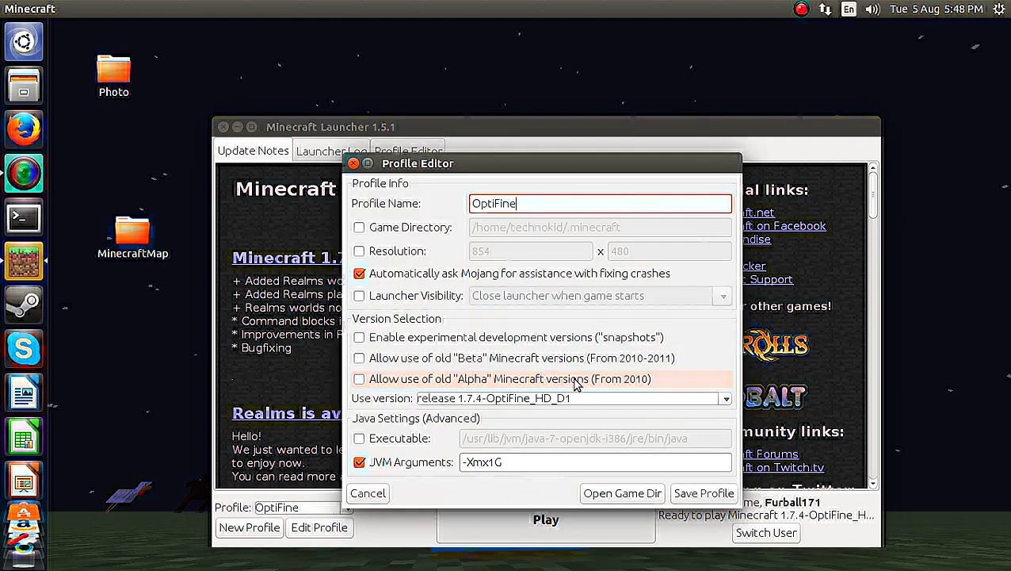
click(528, 400)
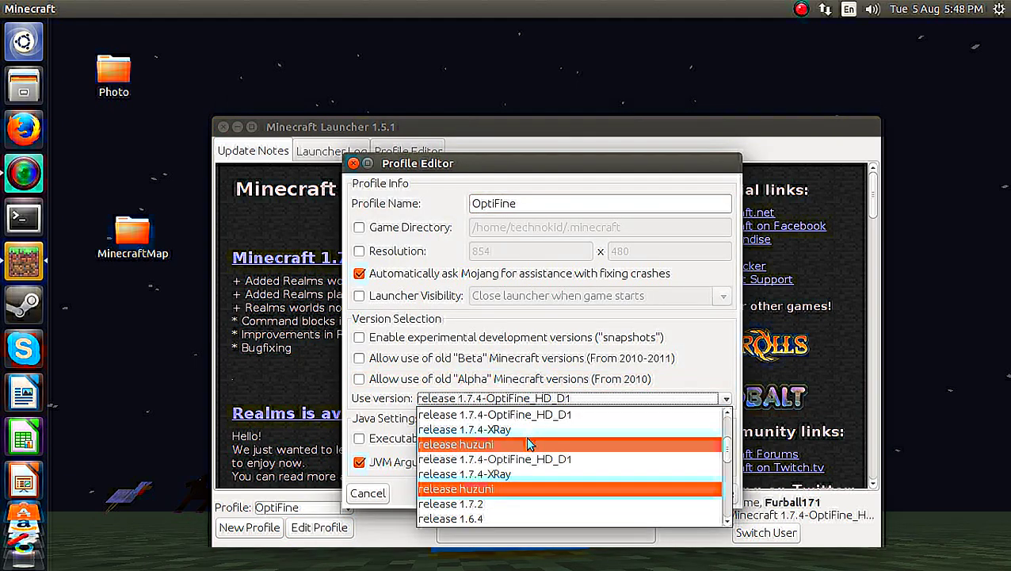
scroll(529, 444, up, 2)
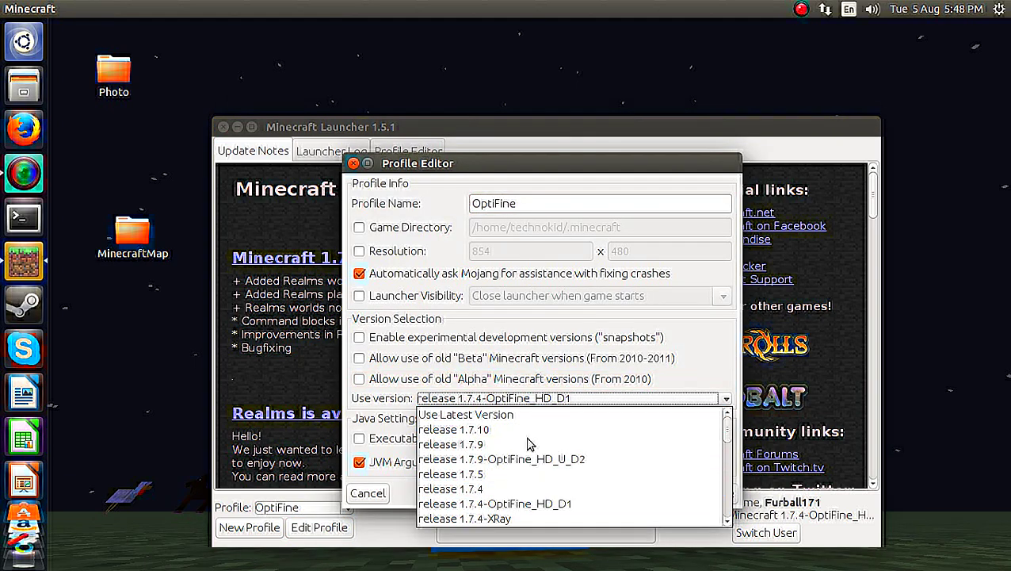
click(487, 506)
click(697, 493)
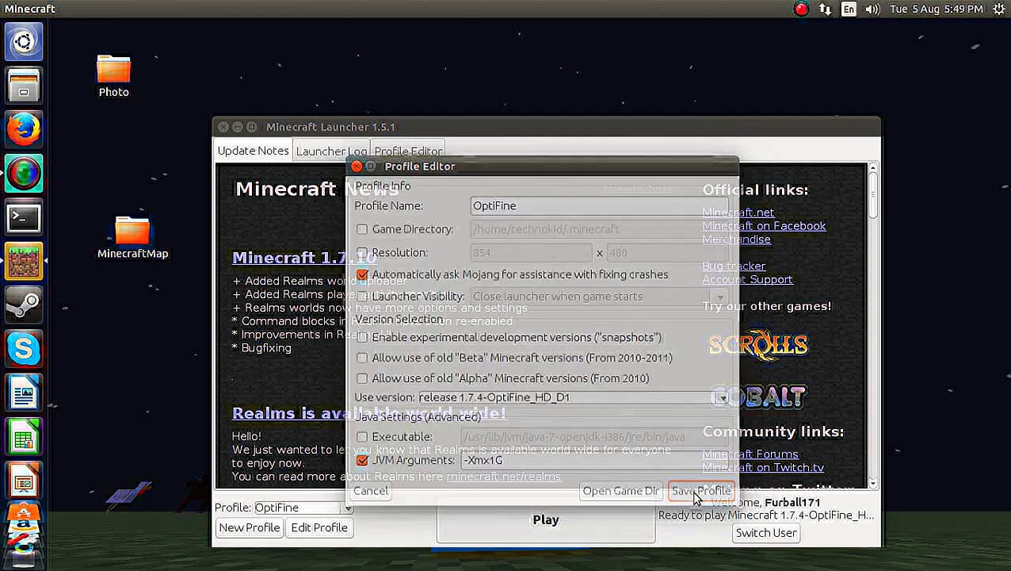
Step: Launch the game with the OptiFine profile, maximize its window, and join the multiplayer server listed directly below ItsJerryAndHarry
click(507, 518)
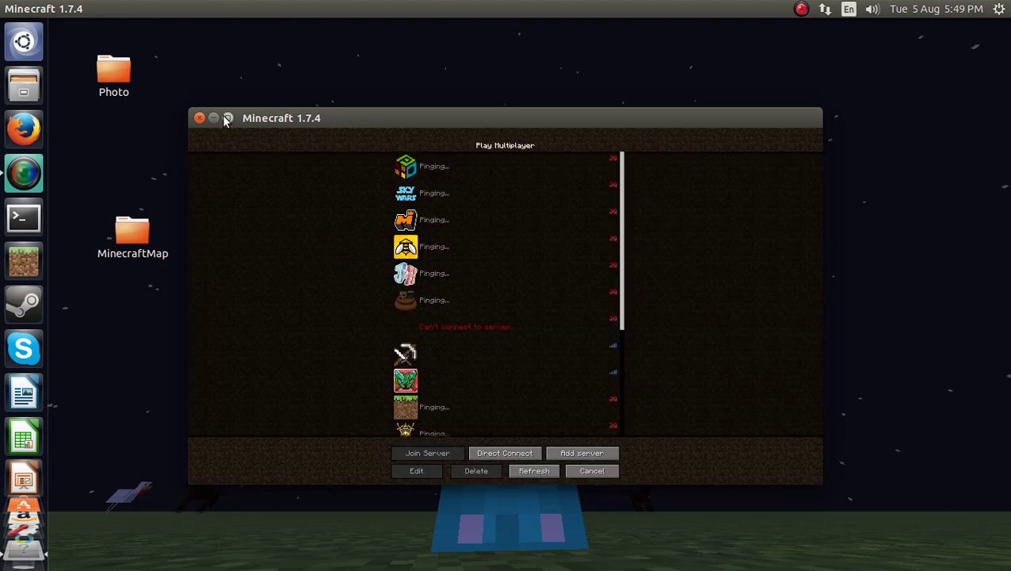
click(226, 118)
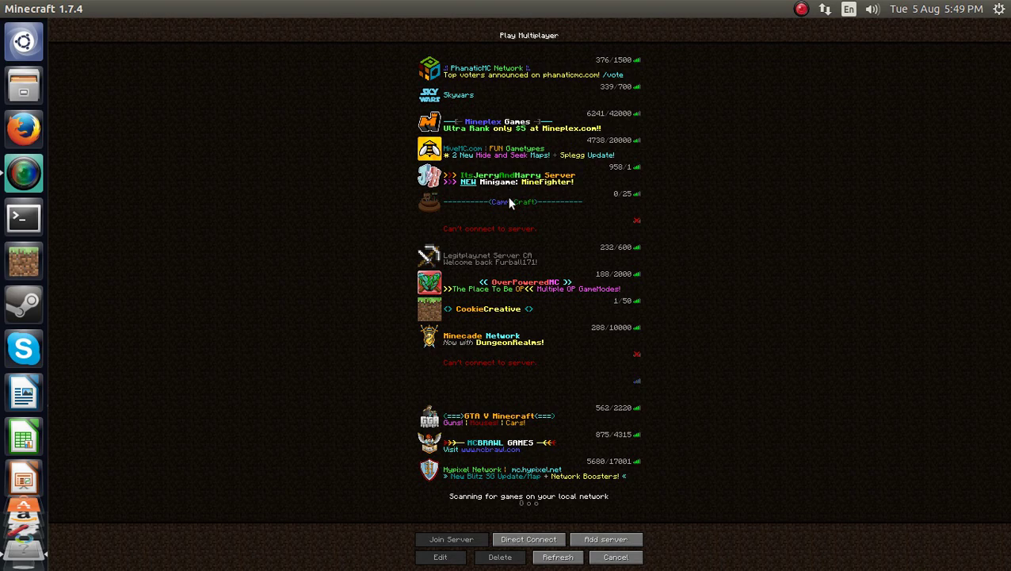
click(510, 203)
click(509, 203)
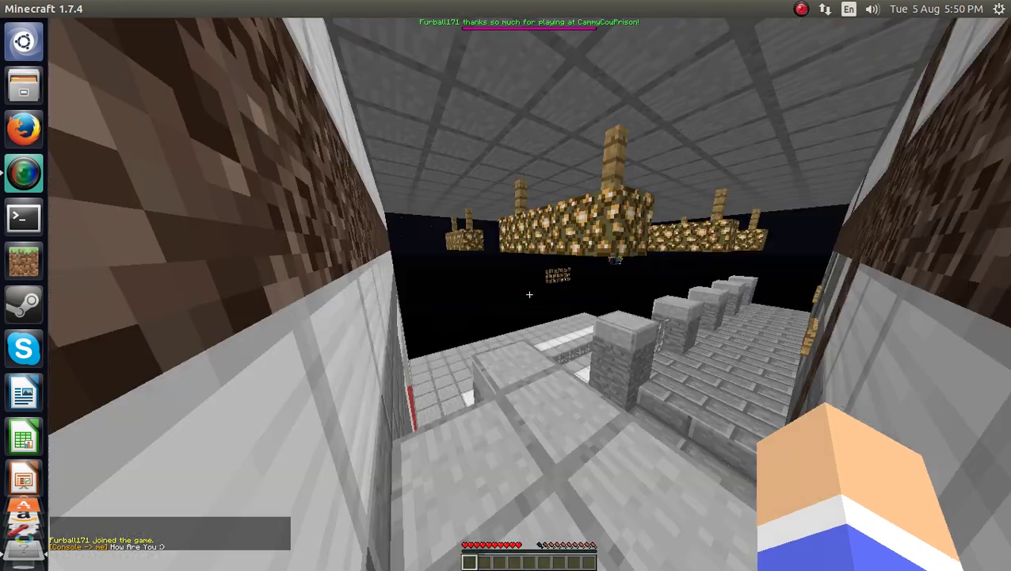
Step: Look around the server's spawn area and walk along the raised stone-brick walkway to view the hall below
key(c)
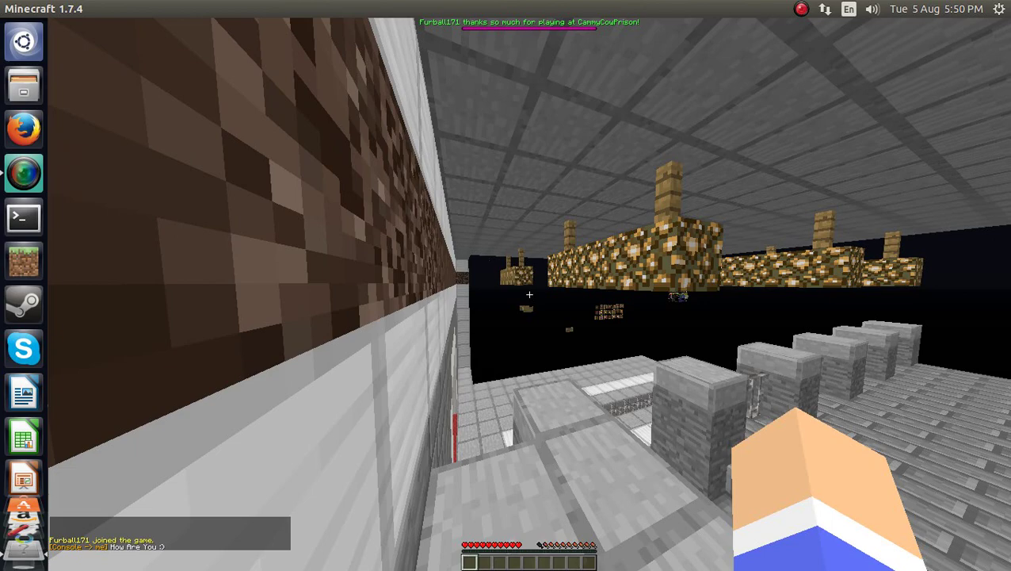
key(c)
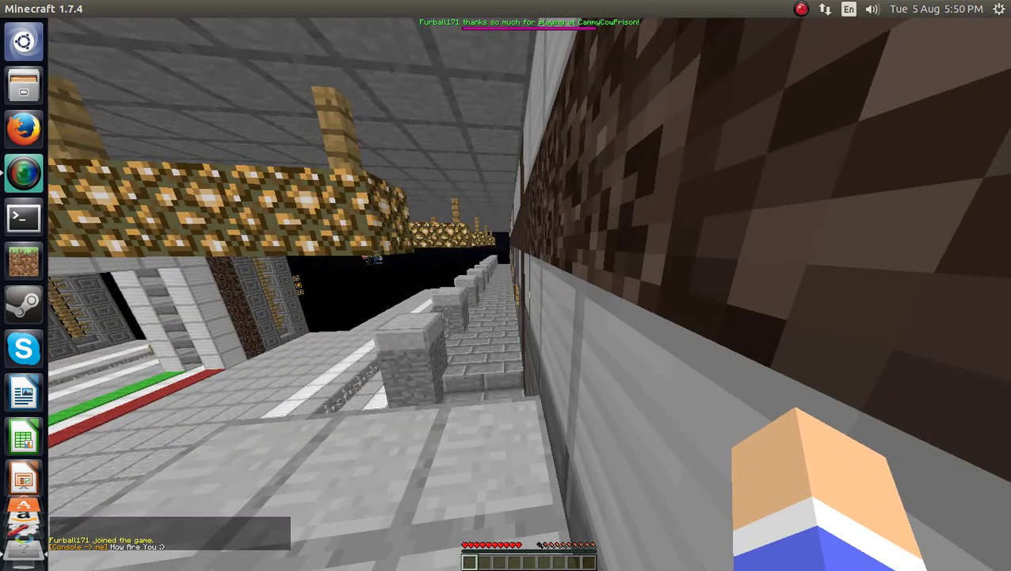
key(w)
key(w)
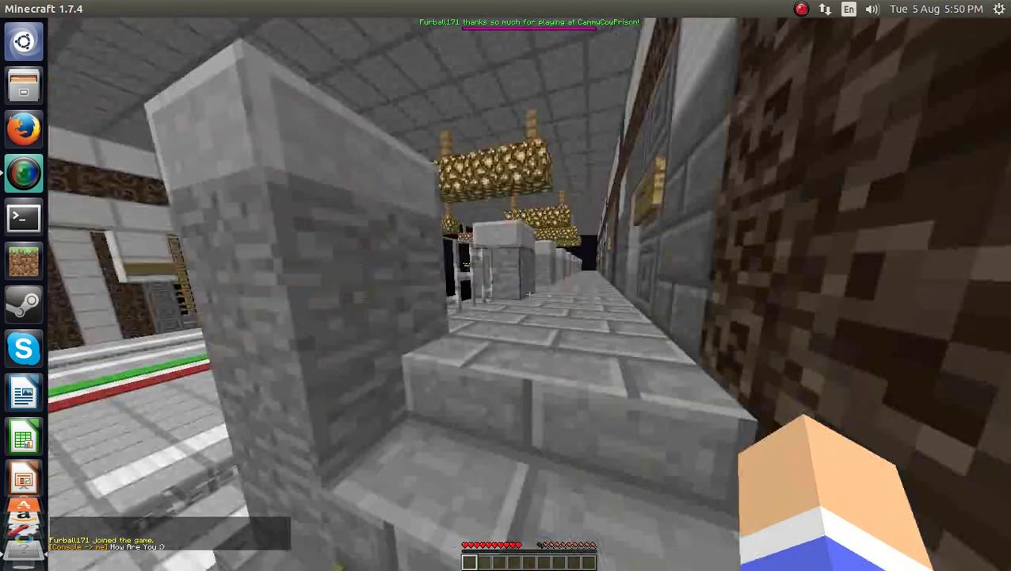
key(space)
key(w)
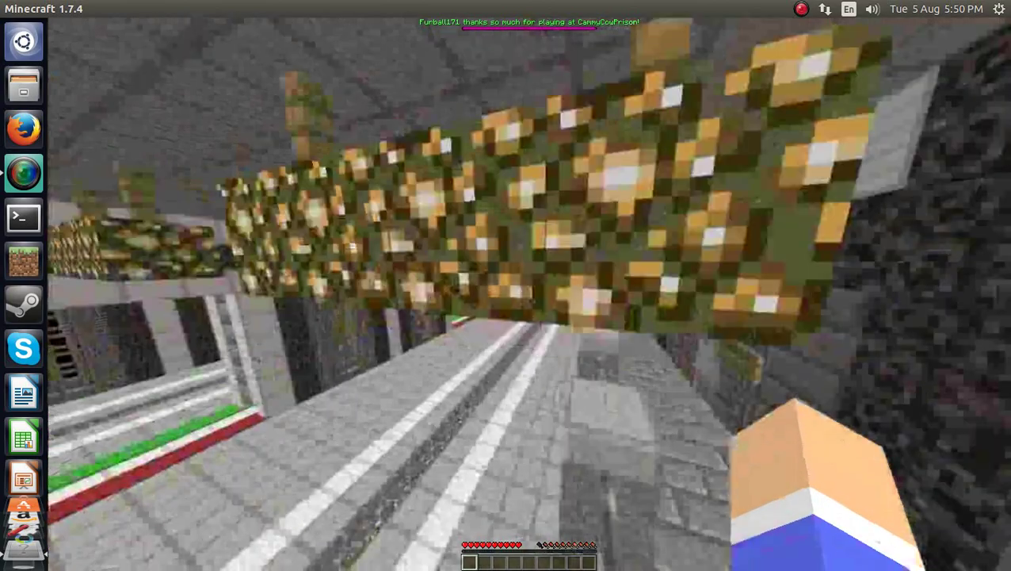
key(s)
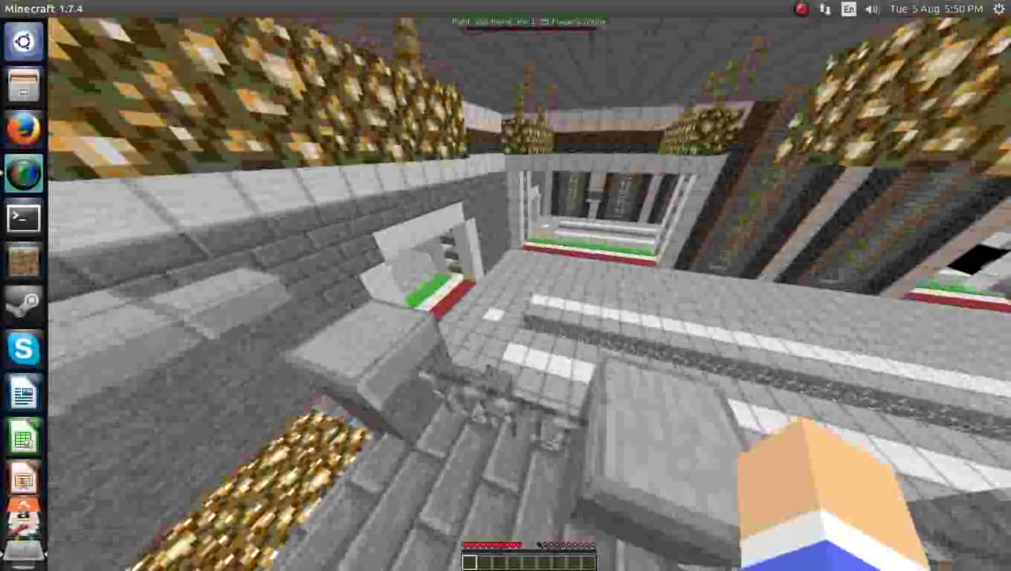
key(w)
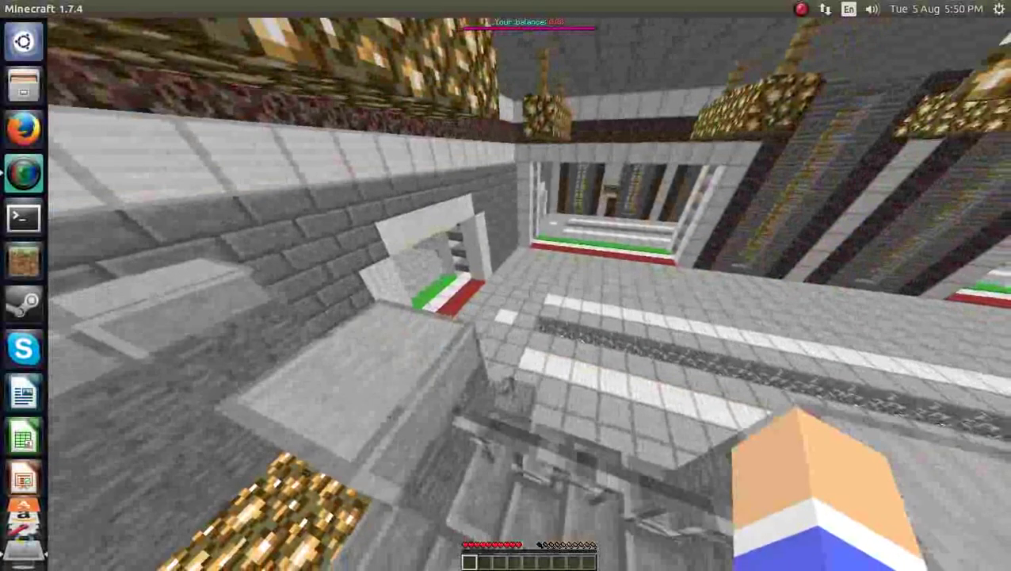
key(a)
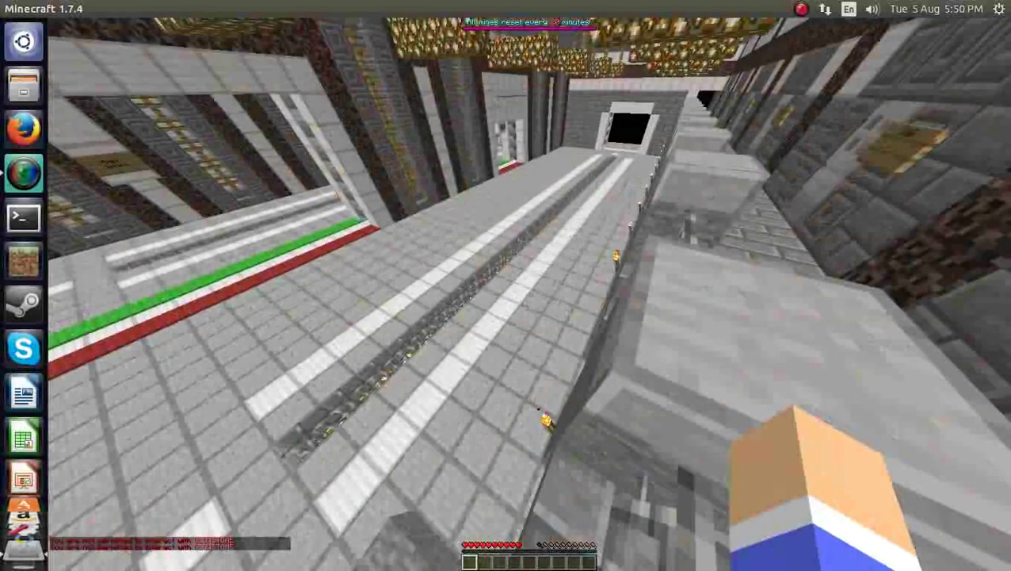
Step: Move down to the hall floor, show the online player list, and walk past the striped entrance to the statue corridor
key(w)
key(Tab)
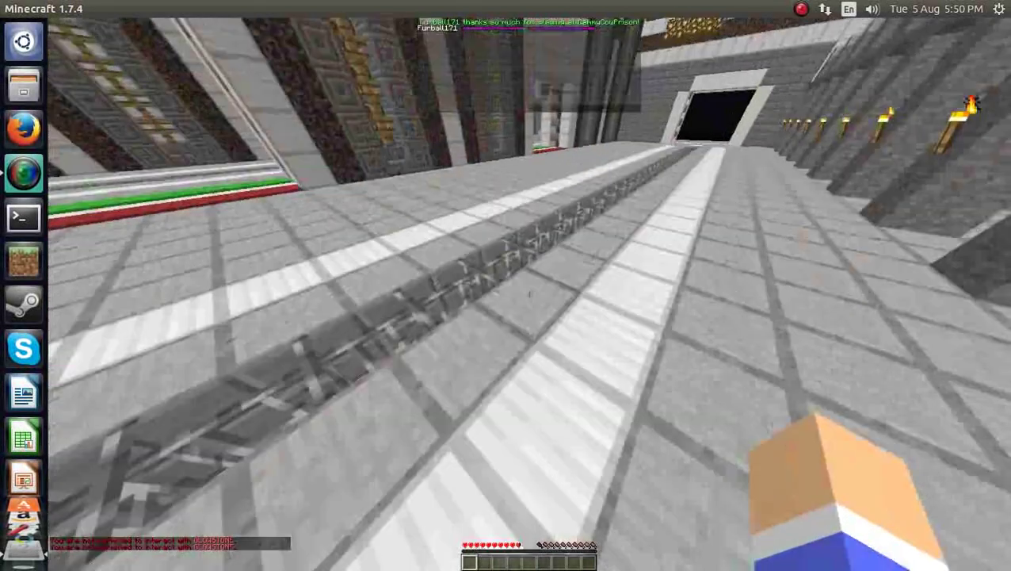
key(w)
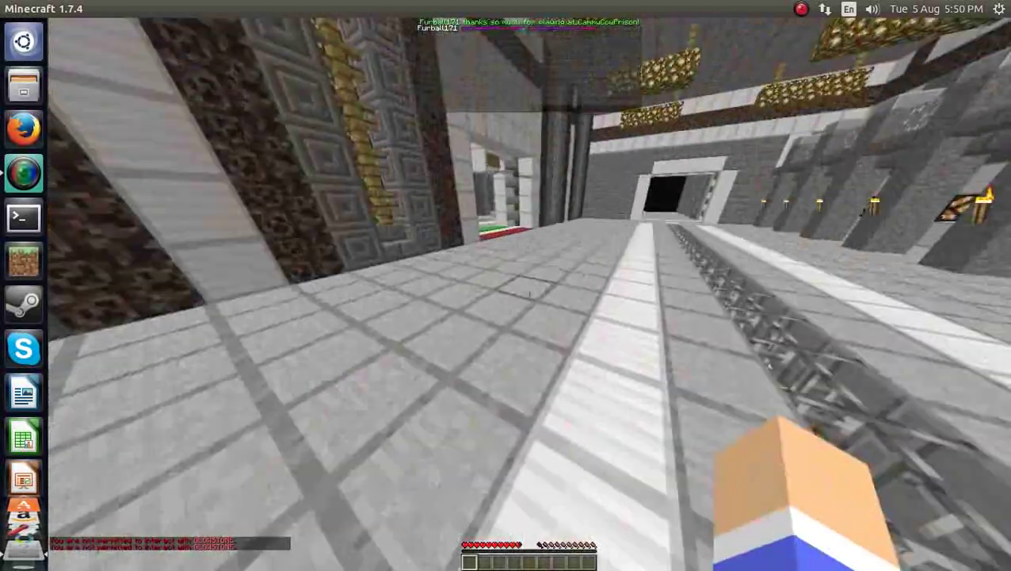
key(w)
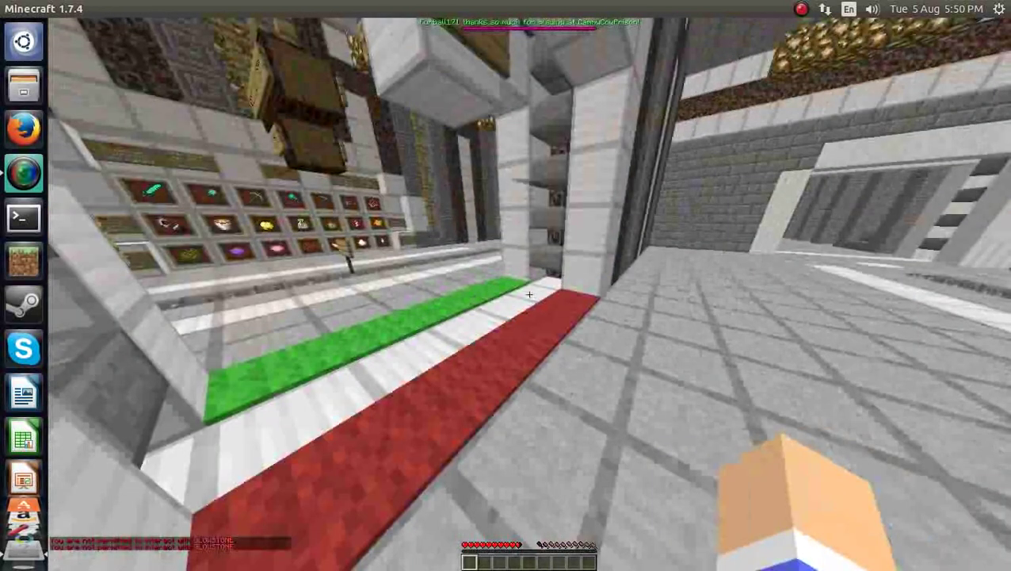
key(w)
key(w)
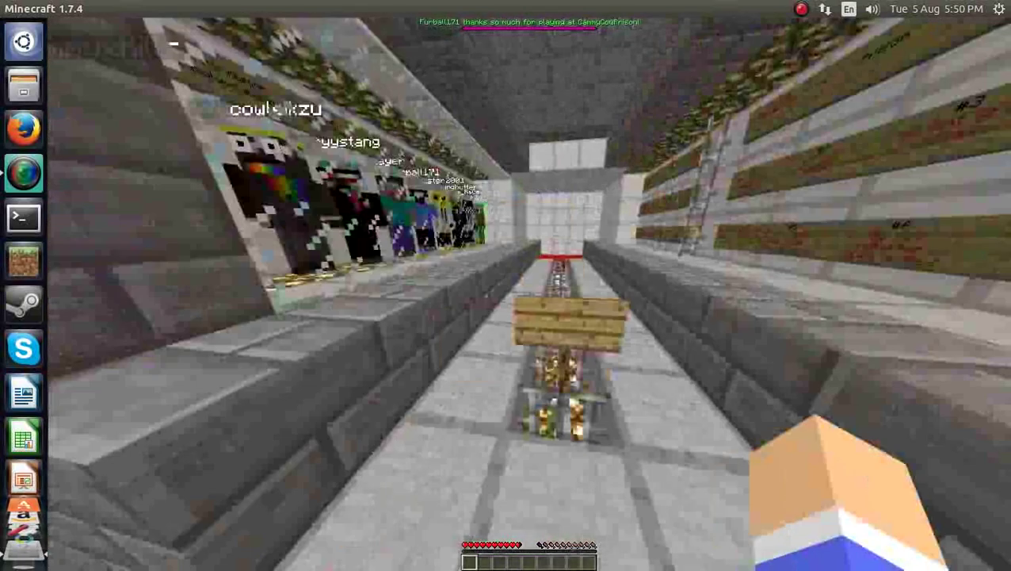
Step: View the staff statues behind the glass and walk along the corridor in front-facing third-person view
key(w)
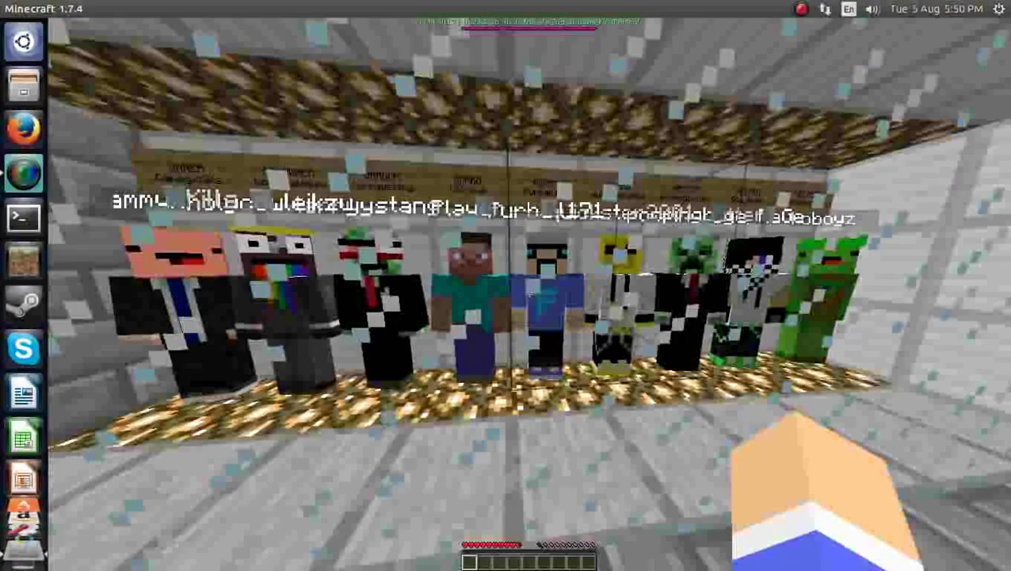
key(w)
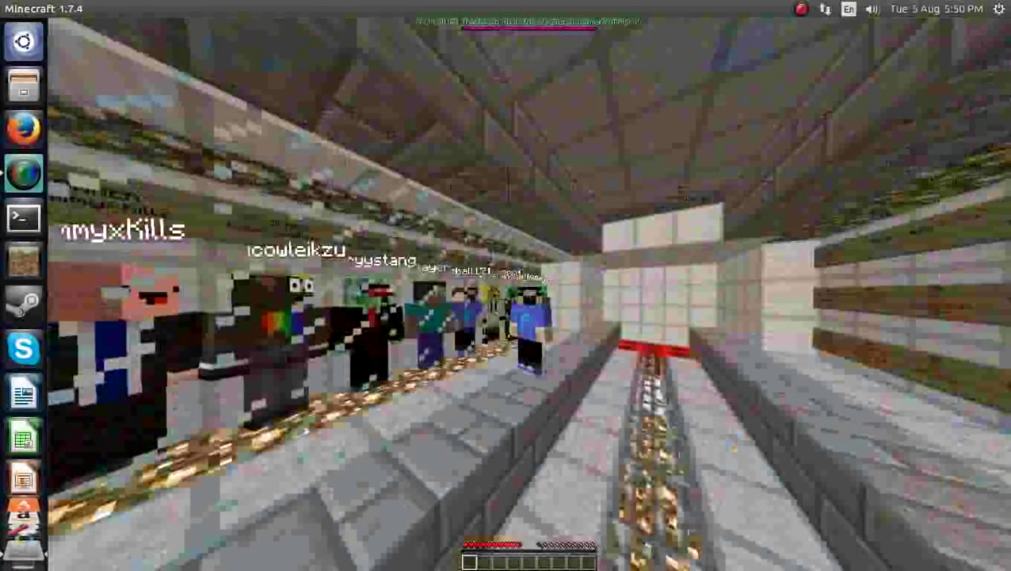
key(w)
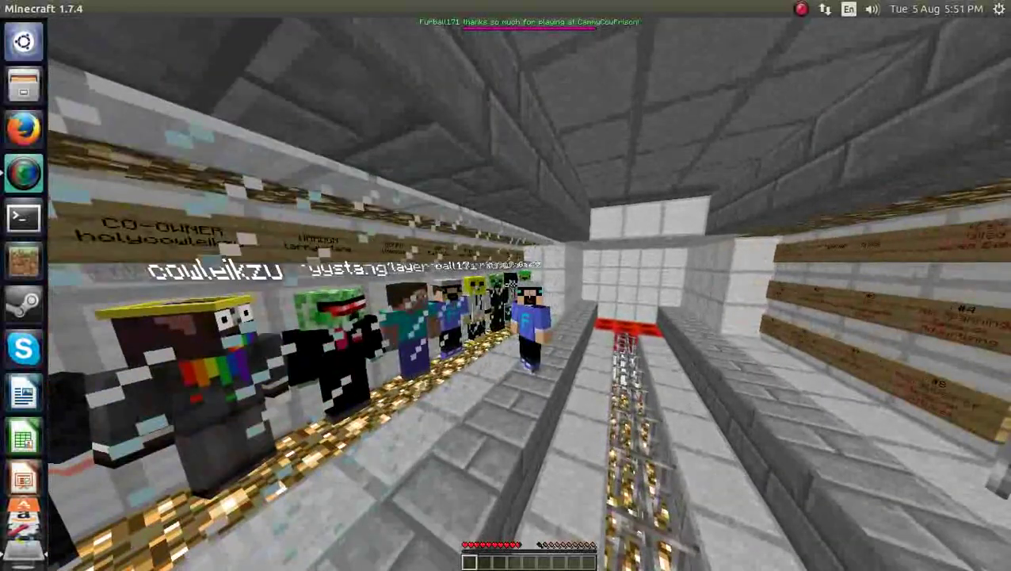
key(w)
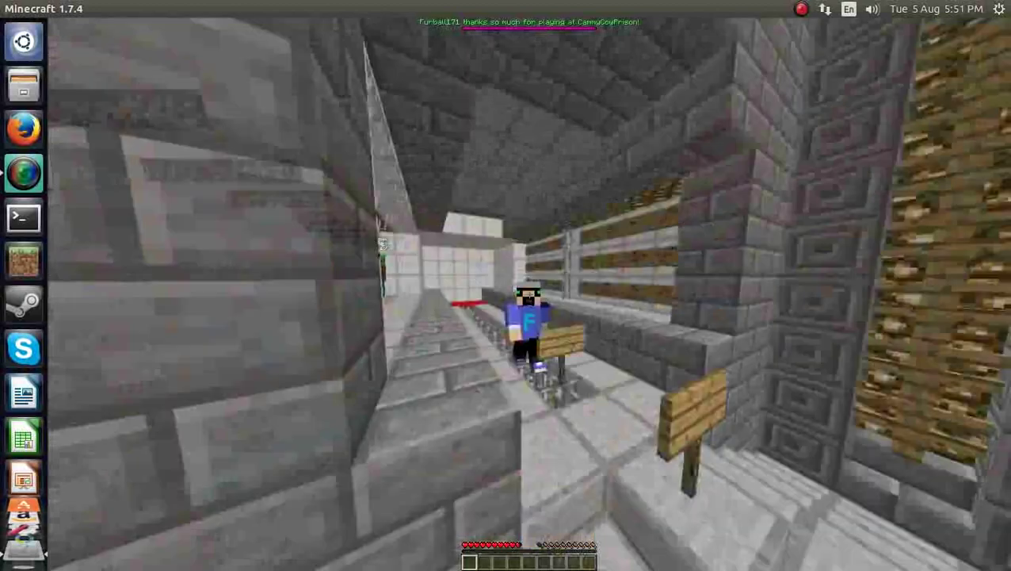
Step: Examine the character in third-person view near the corridor's wooden signs, and pause the game
key(s)
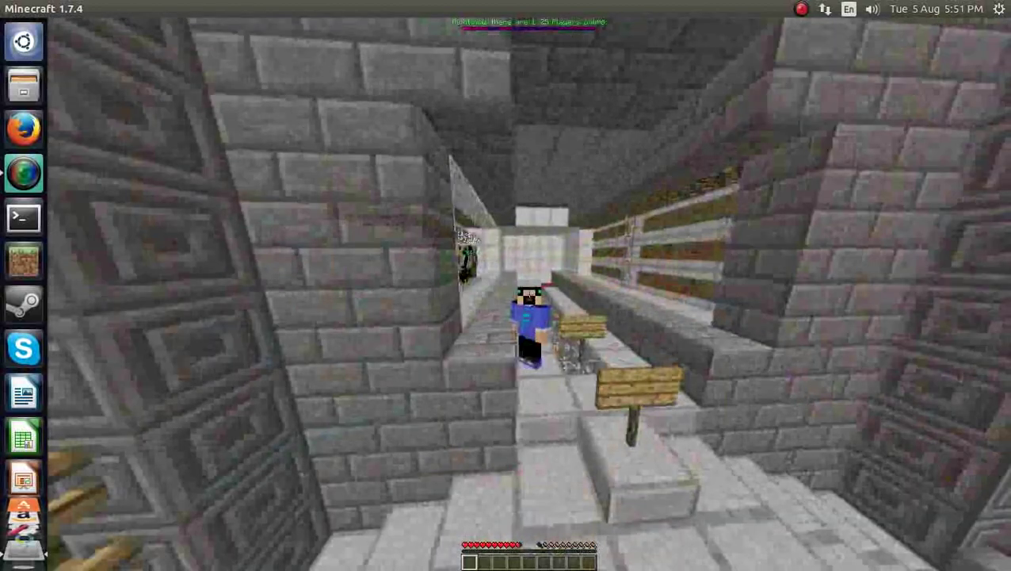
key(a)
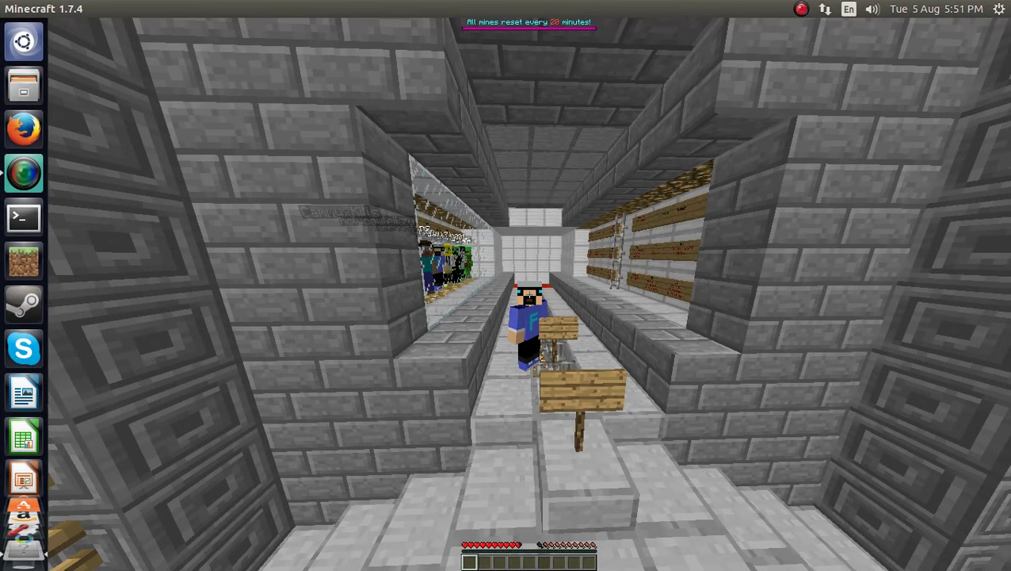
key(w)
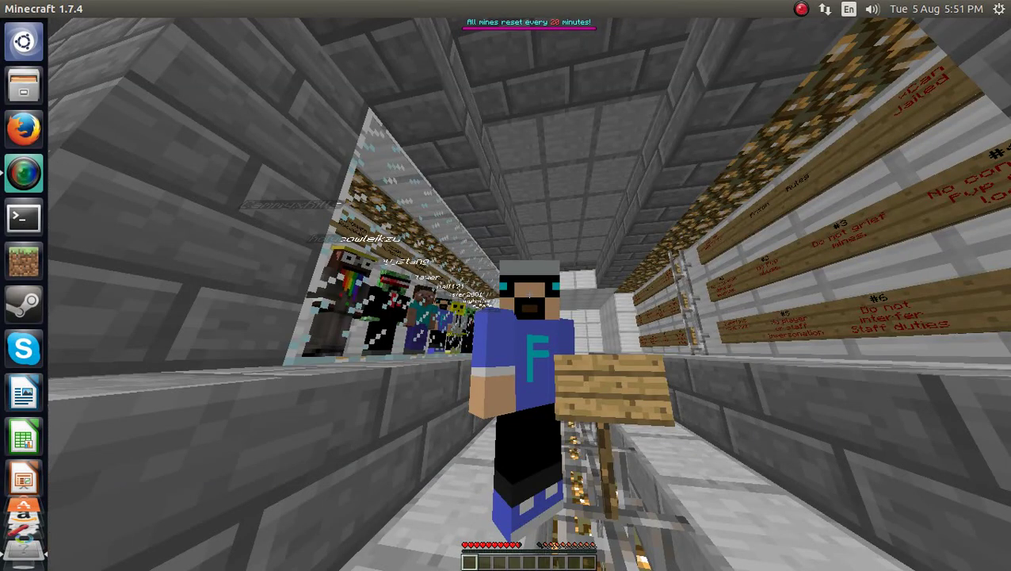
key(w)
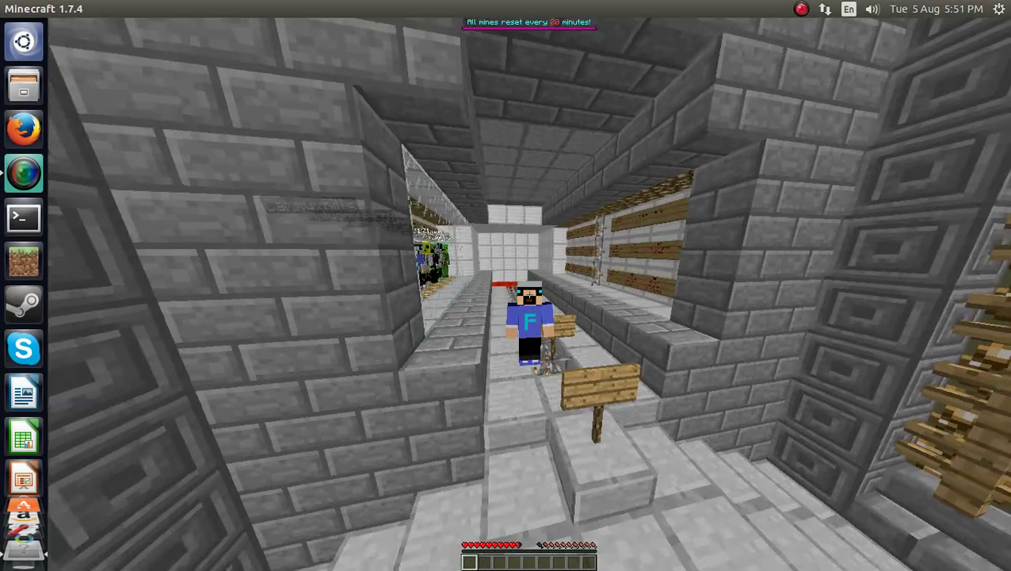
key(Escape)
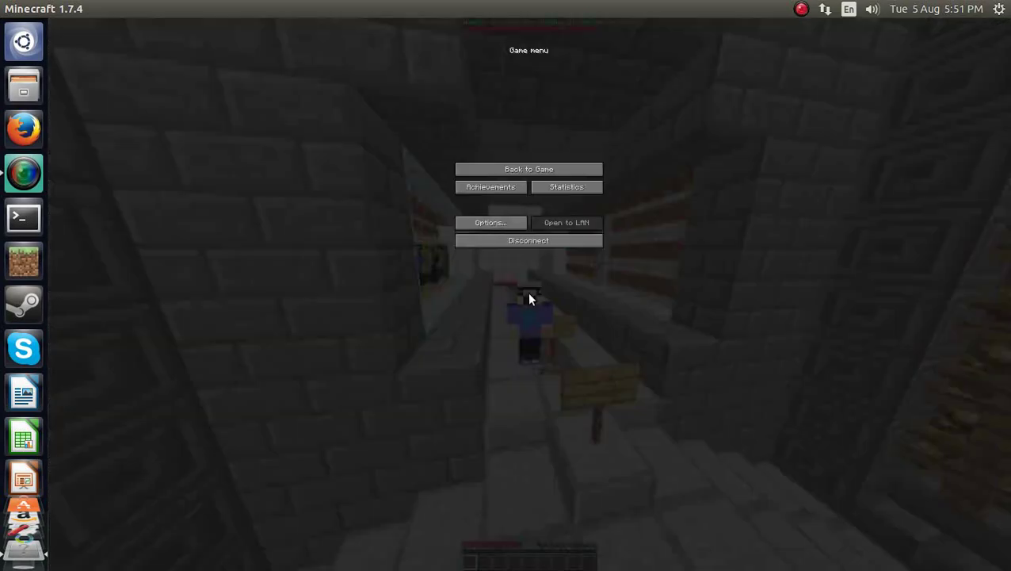